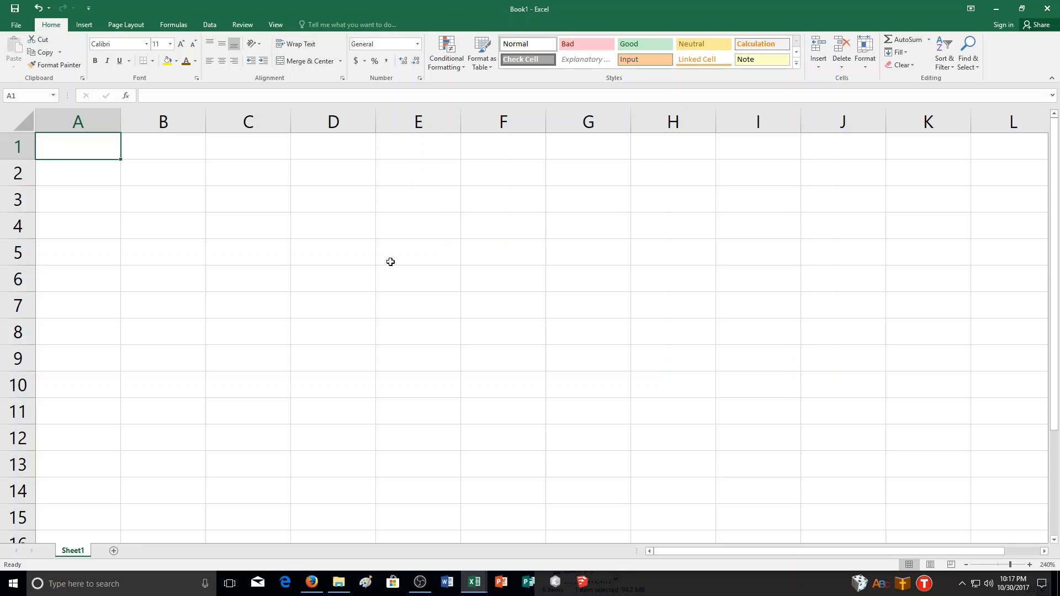
- Apply the Output cell style to the range A1:C5
mouse_move(109, 144)
left_mouse_down()
mouse_move(175, 220)
mouse_move(219, 241)
left_mouse_up()
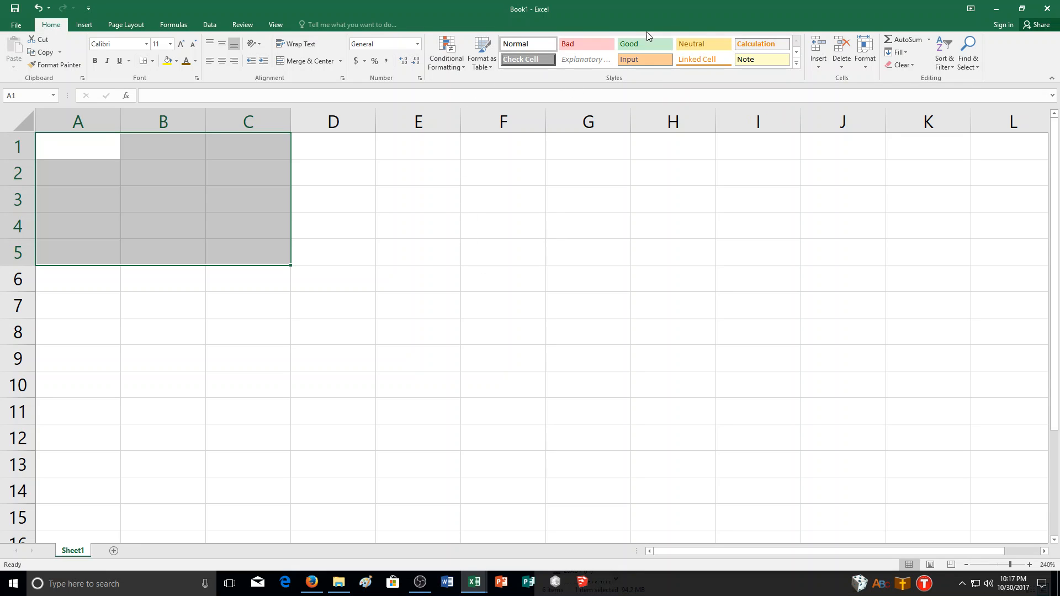
left_click(797, 66)
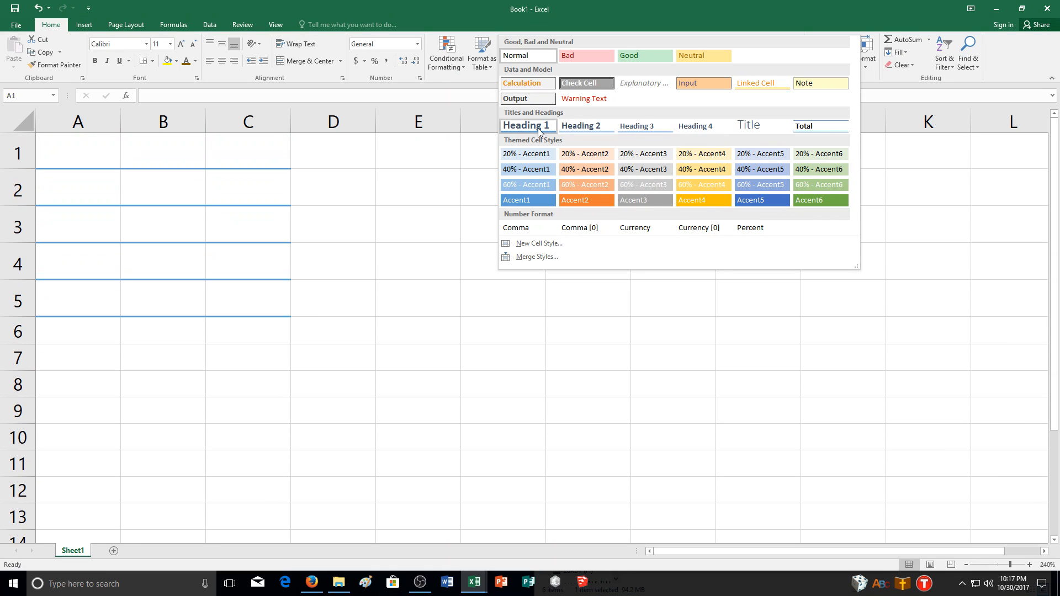
left_click(541, 98)
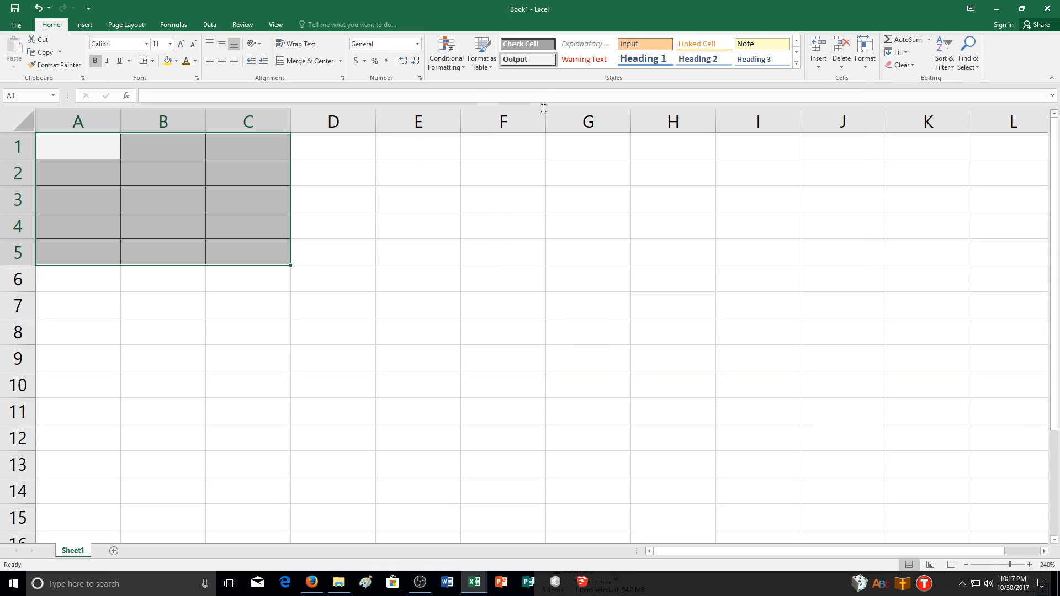
left_click(797, 64)
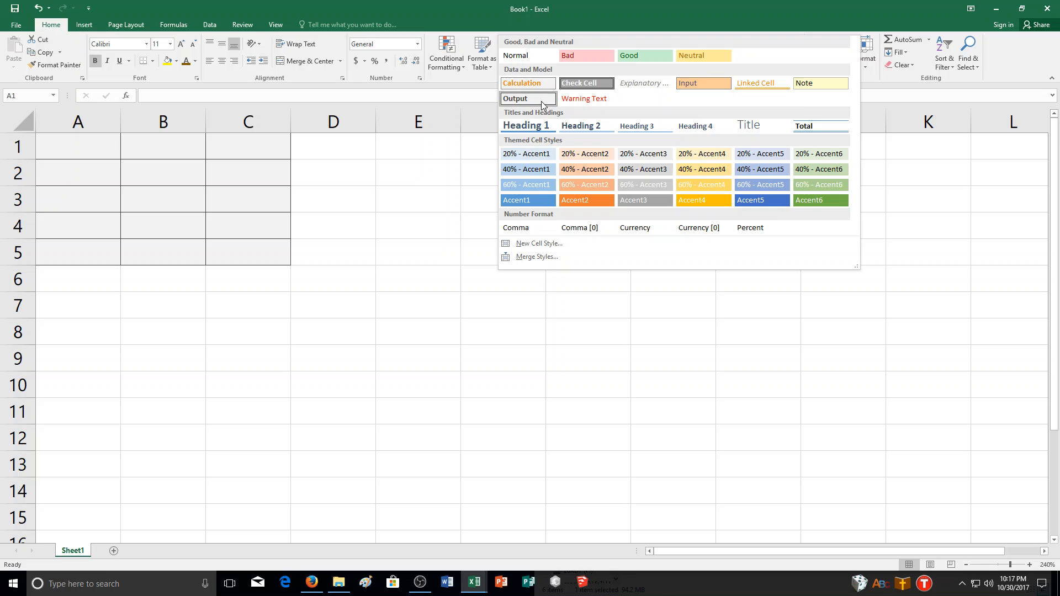
left_click(541, 101)
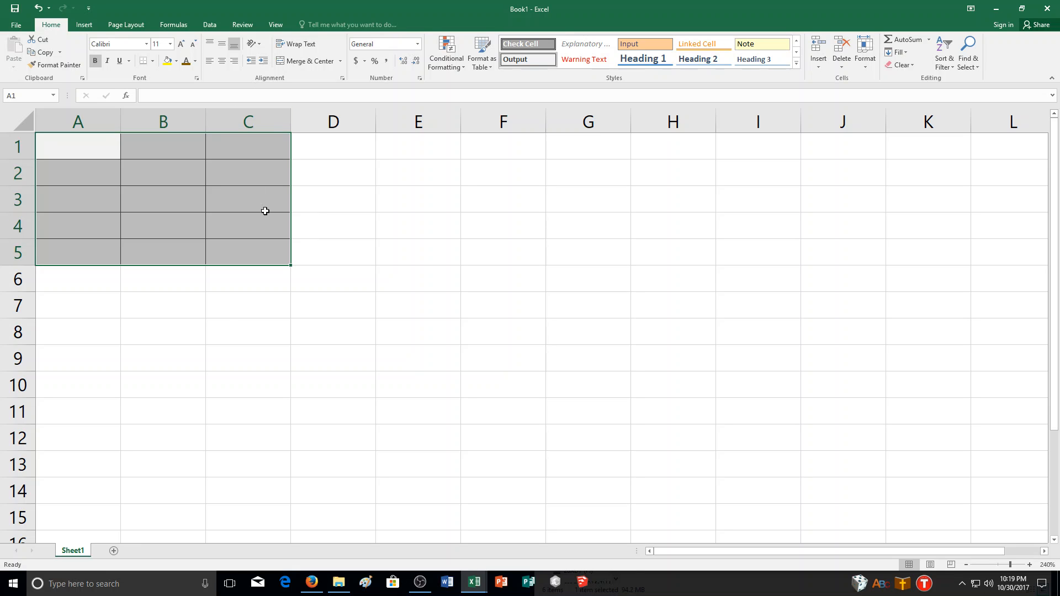
- Enter the text "Peter Piper Picked a pickled Pepper" in cell A8
left_click(105, 332)
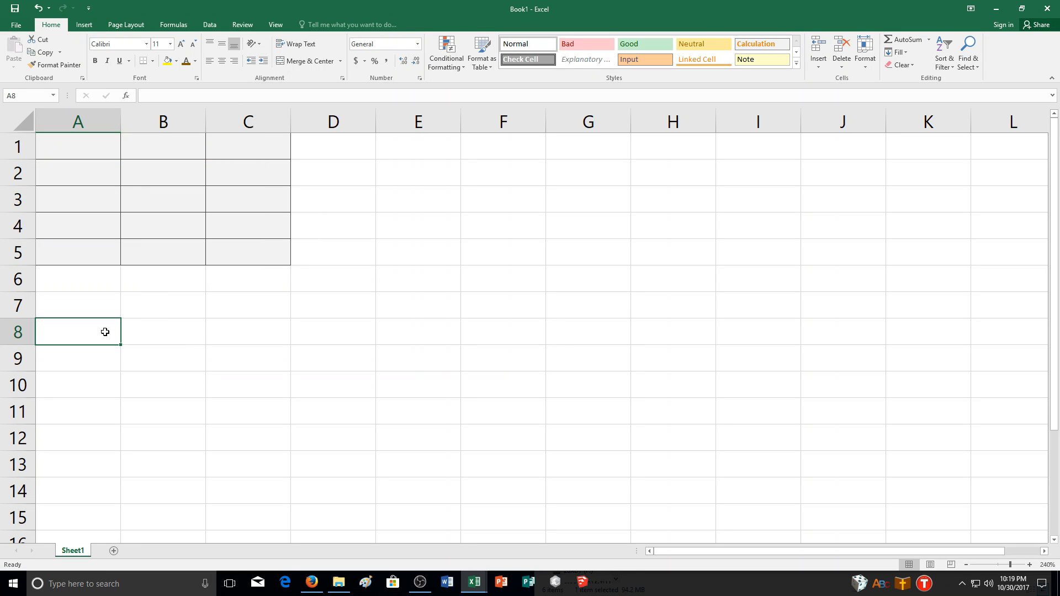
type("Peter Pip")
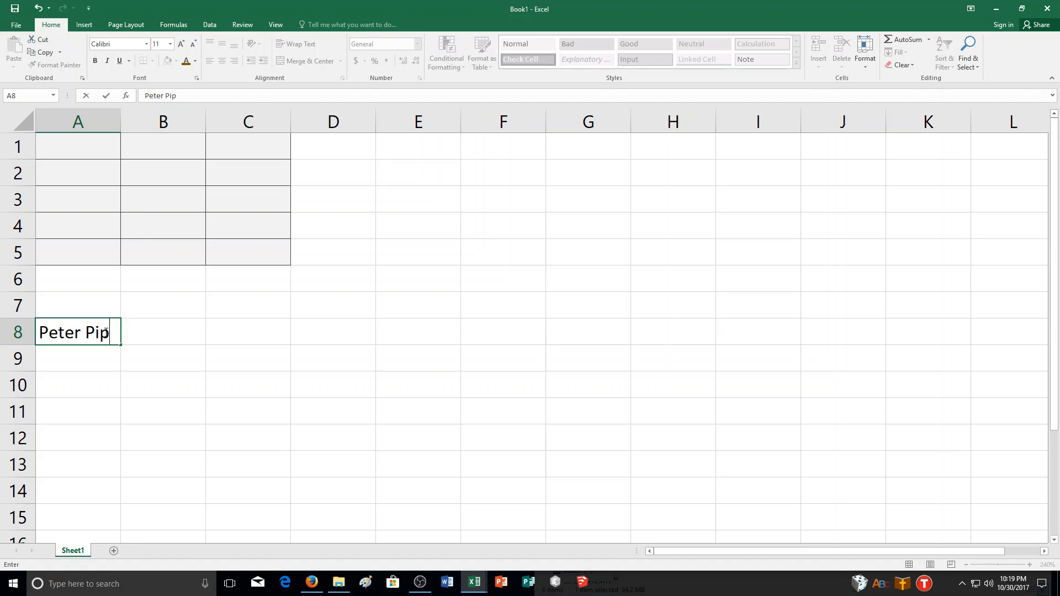
type("er Picked ")
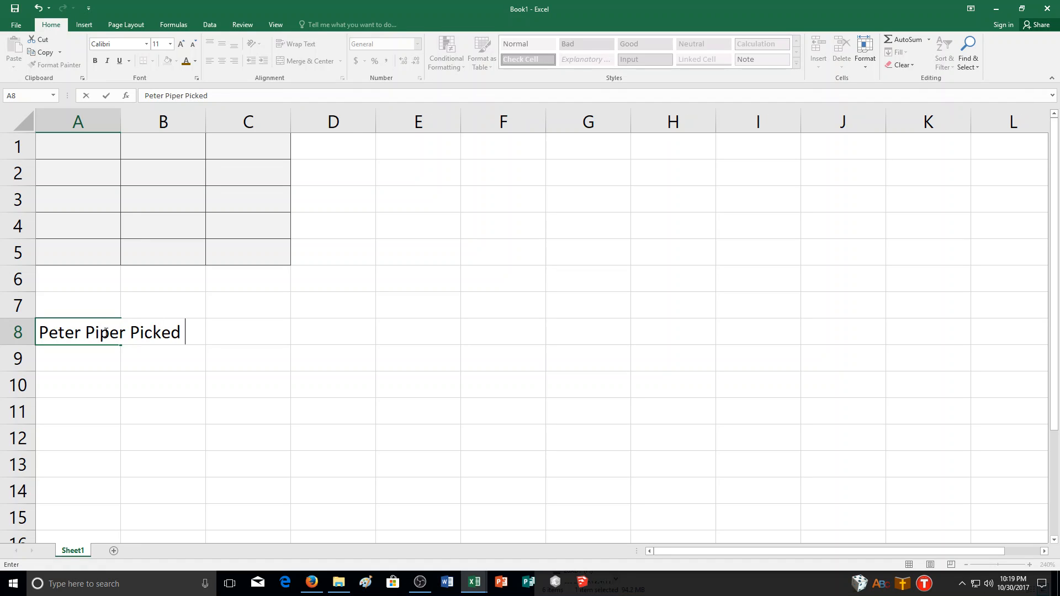
type("a pickled P")
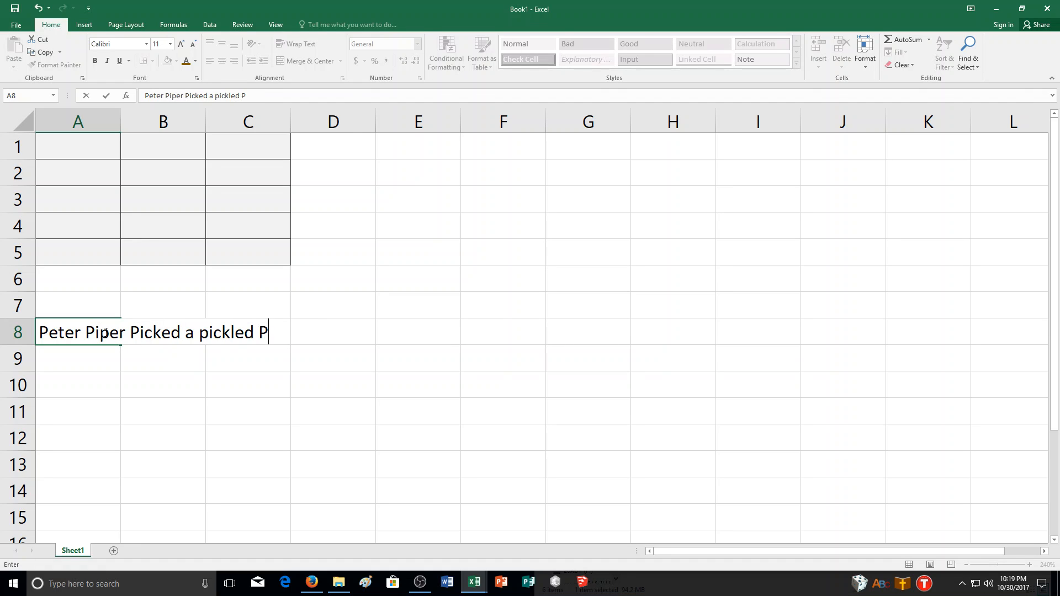
type("epper")
left_click(100, 357)
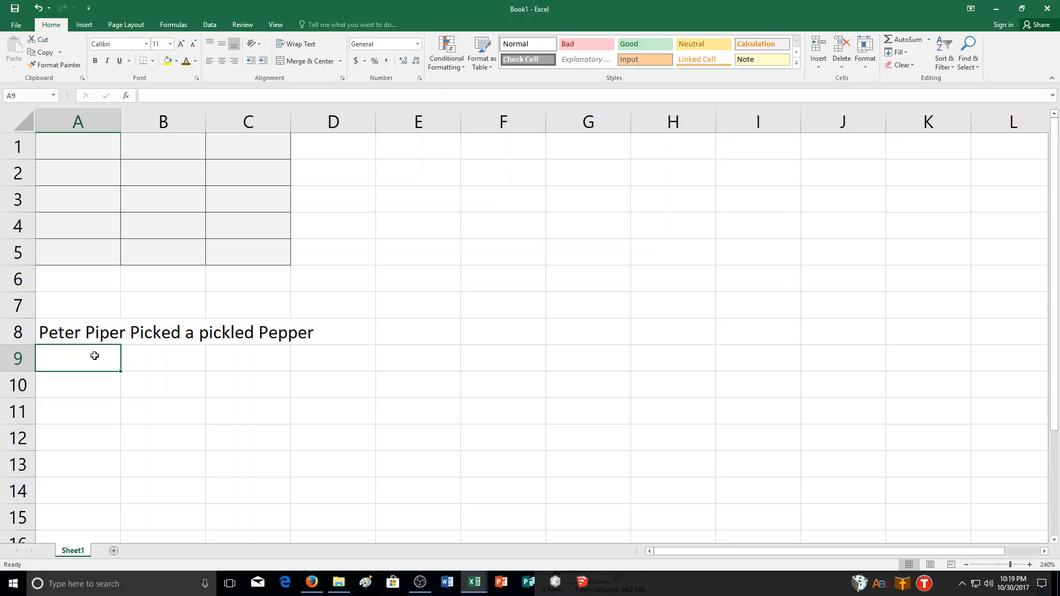
- Merge and center the sentence in row 8 across cells A8:D8
left_click_drag(79, 332, 320, 336)
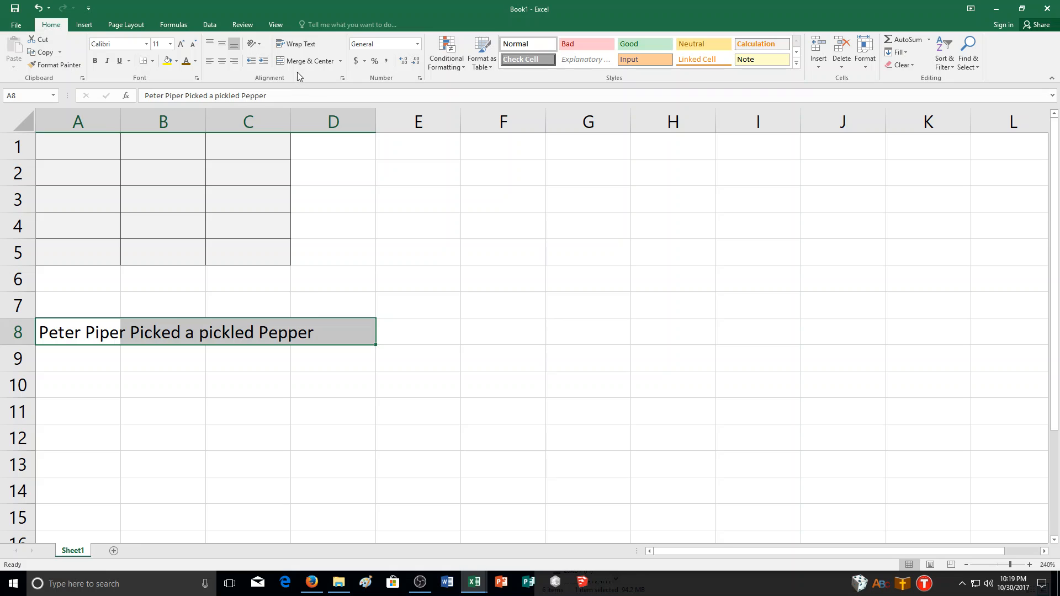
left_click(341, 63)
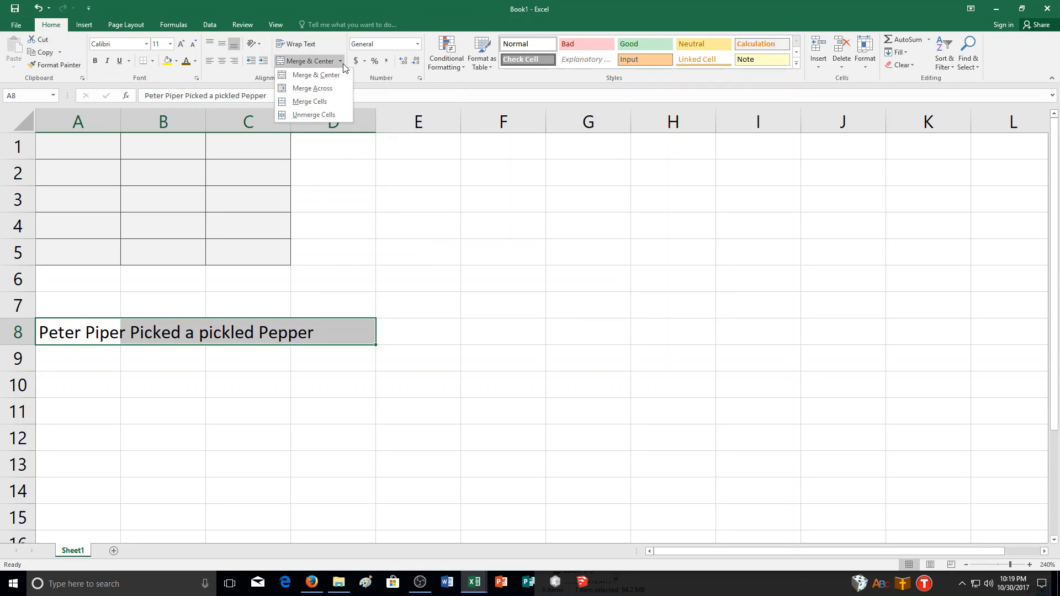
left_click(342, 64)
left_click(318, 62)
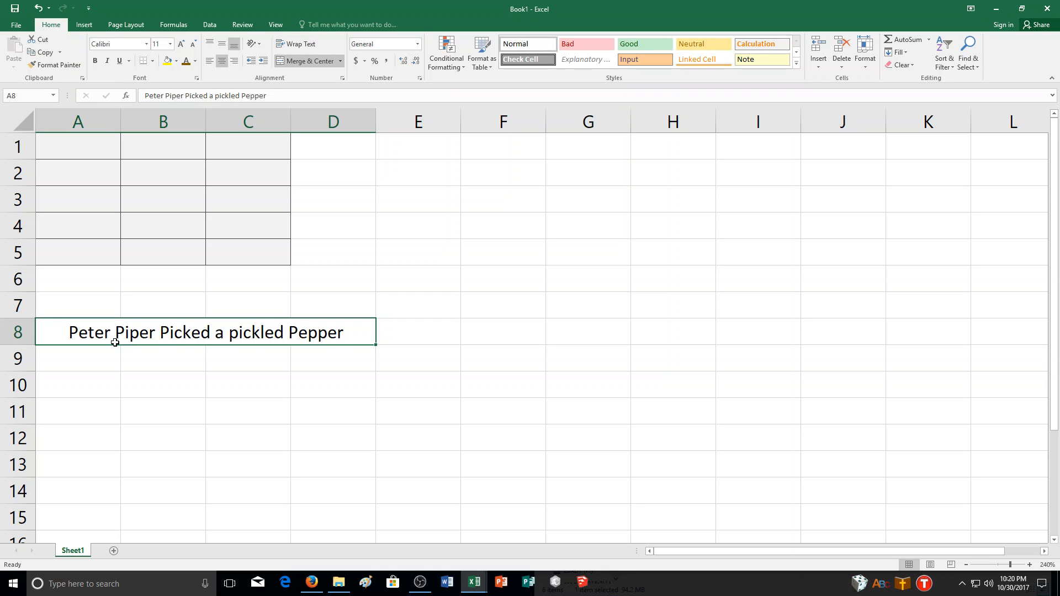
left_click(146, 359)
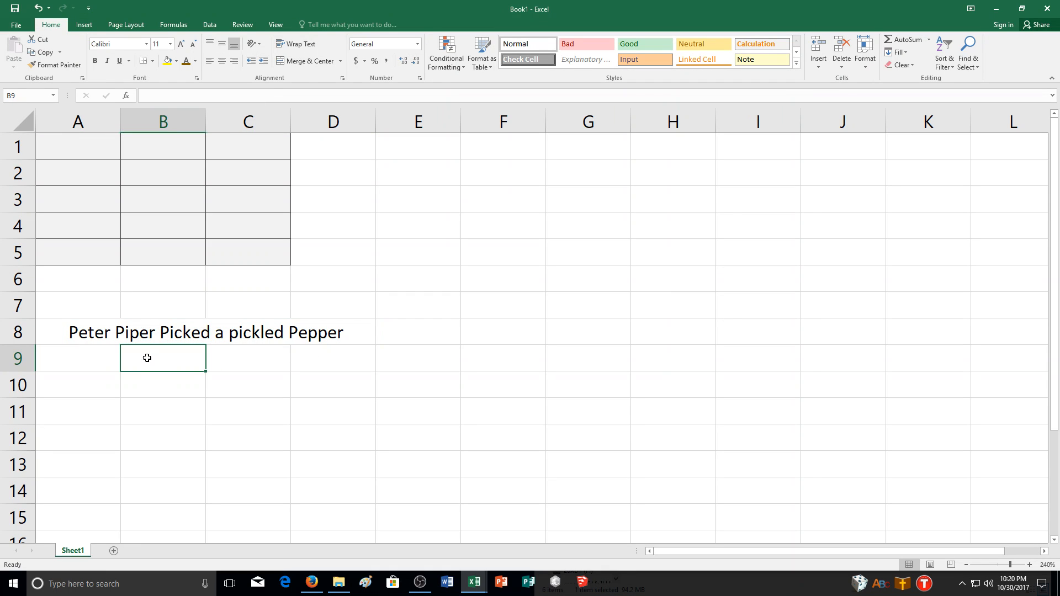
- Unmerge the sentence's cells in row 8, merge and center them again, and view the other merge options
left_click(106, 327)
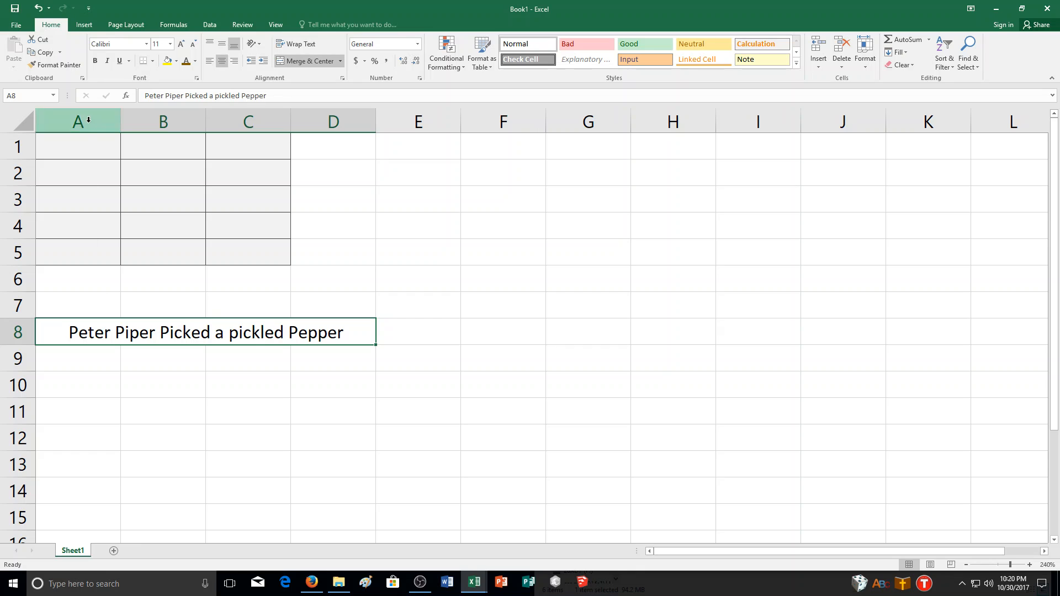
left_click(314, 61)
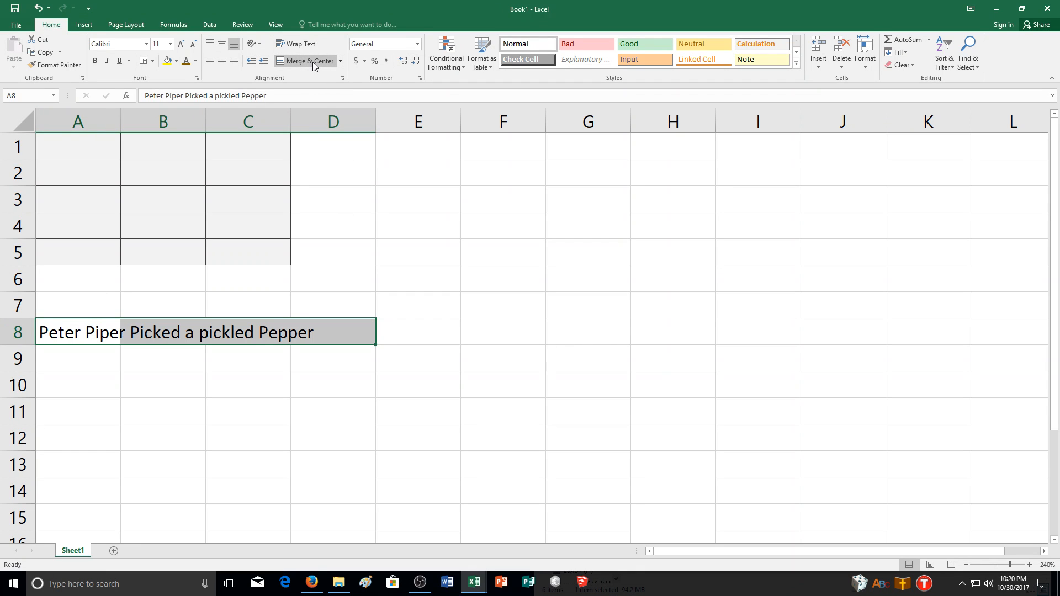
left_click(312, 61)
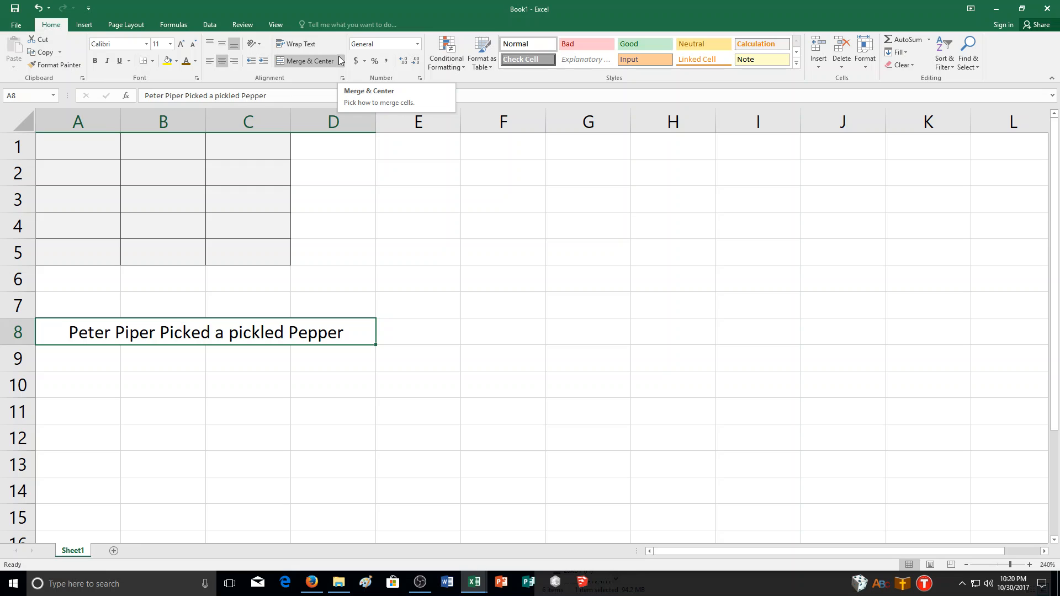
left_click(341, 61)
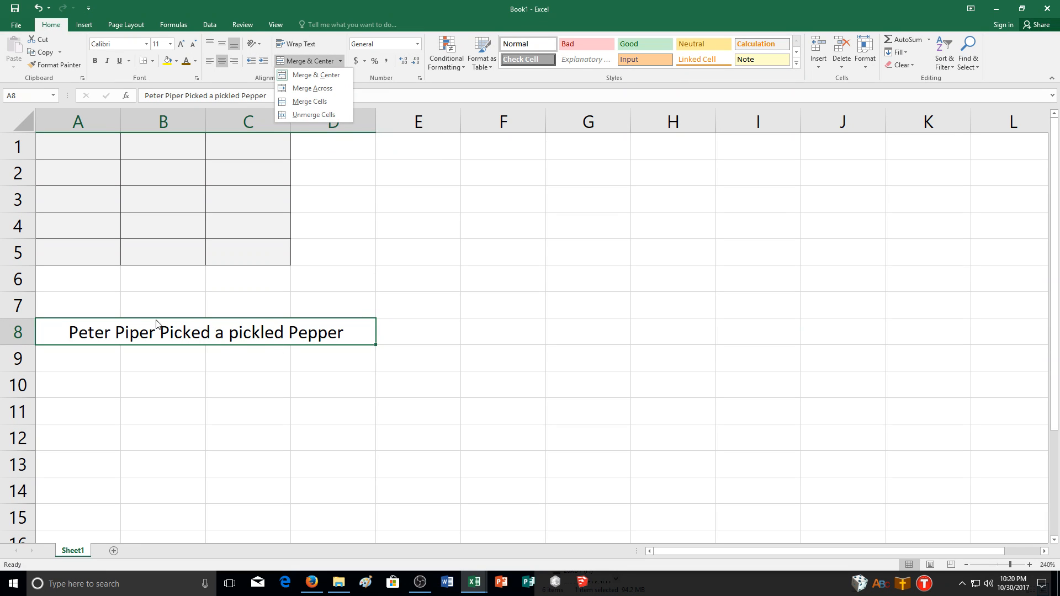
left_click(98, 353)
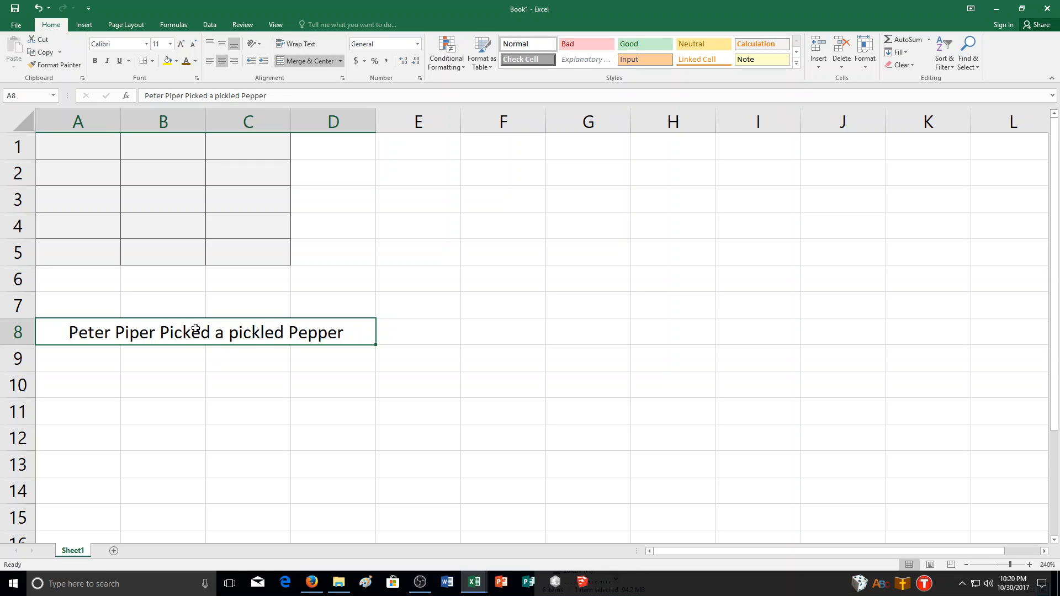
- Make row 8 about twice as tall and try the vertical and horizontal alignments on its merged text, finishing with Bottom Align and Center
left_click_drag(14, 352, 14, 378)
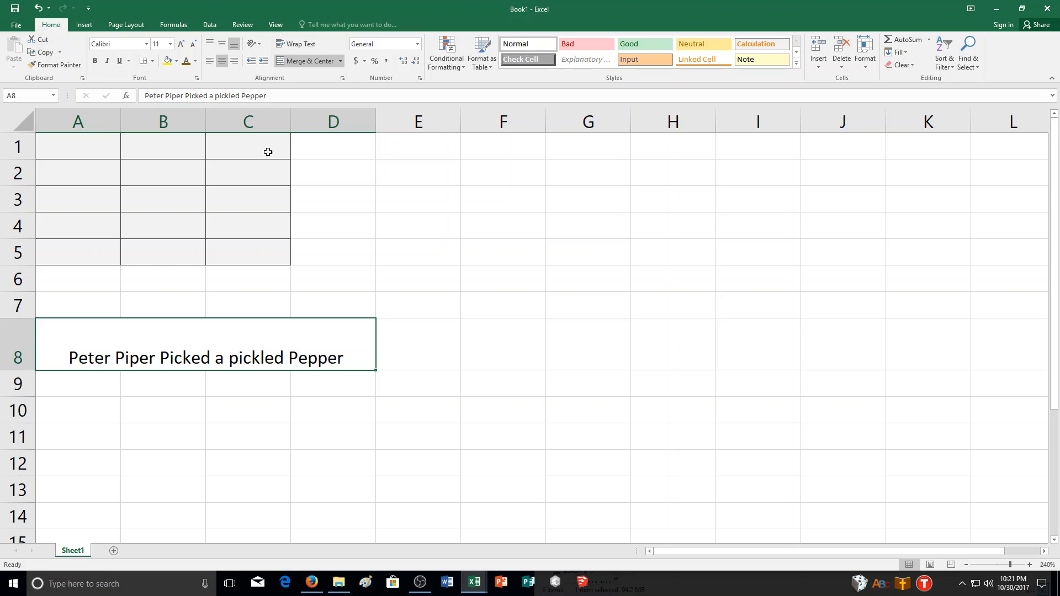
left_click(221, 44)
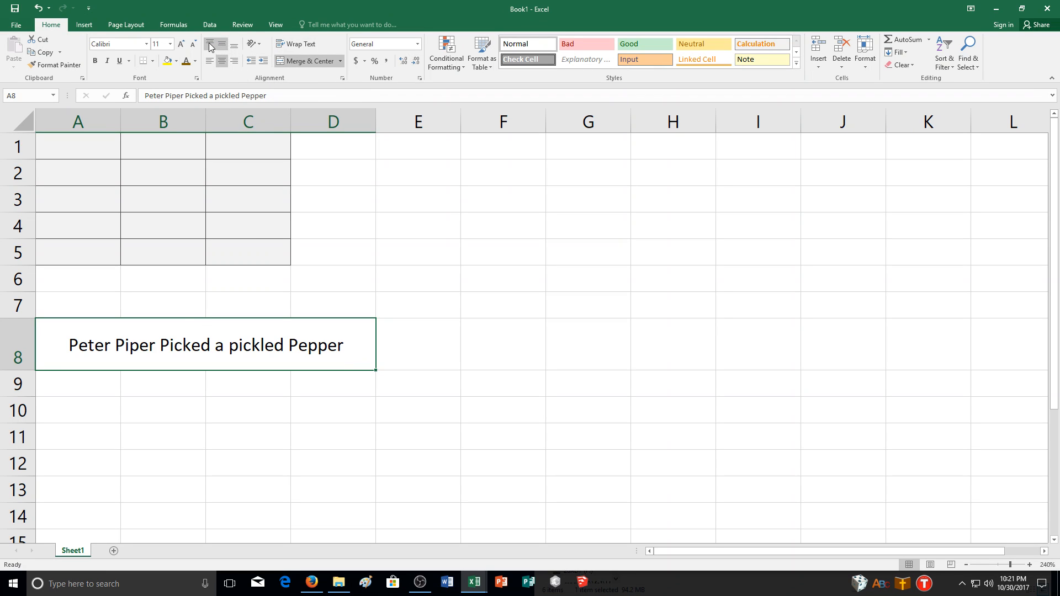
left_click(211, 45)
left_click(222, 46)
left_click(236, 62)
left_click(211, 63)
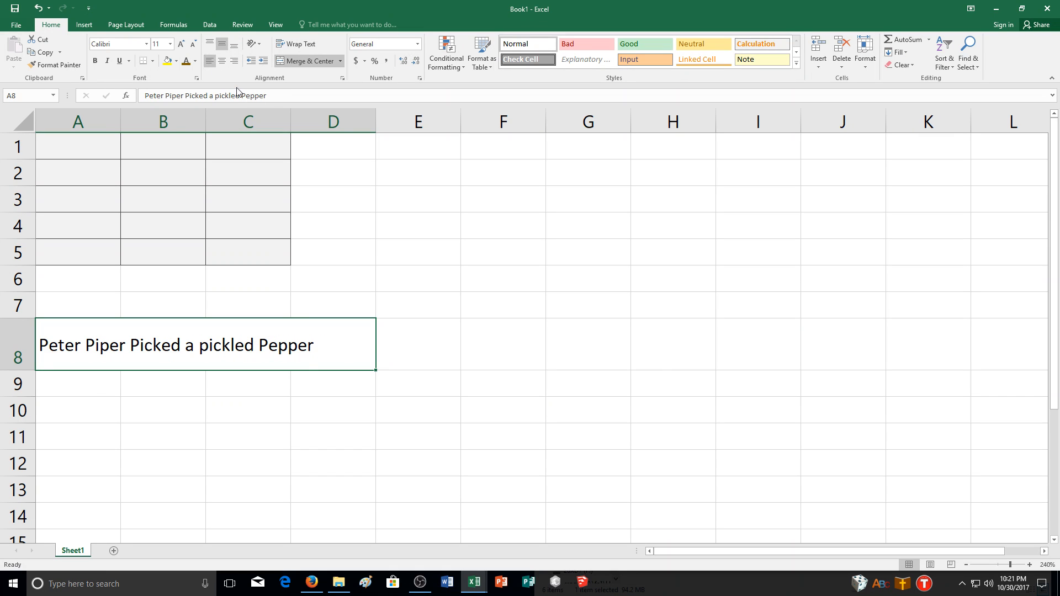
left_click(225, 62)
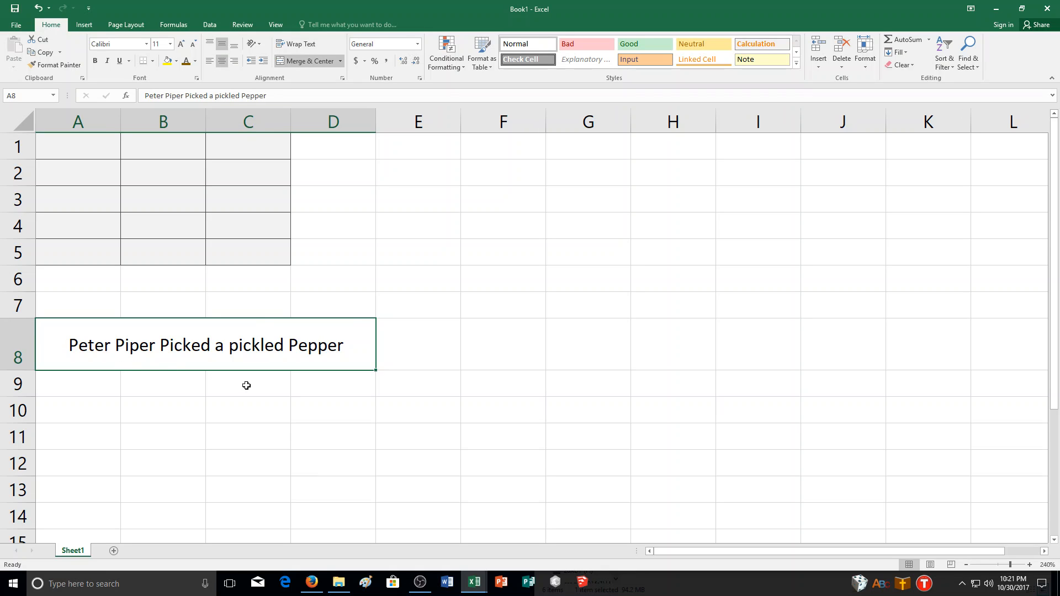
left_click(236, 47)
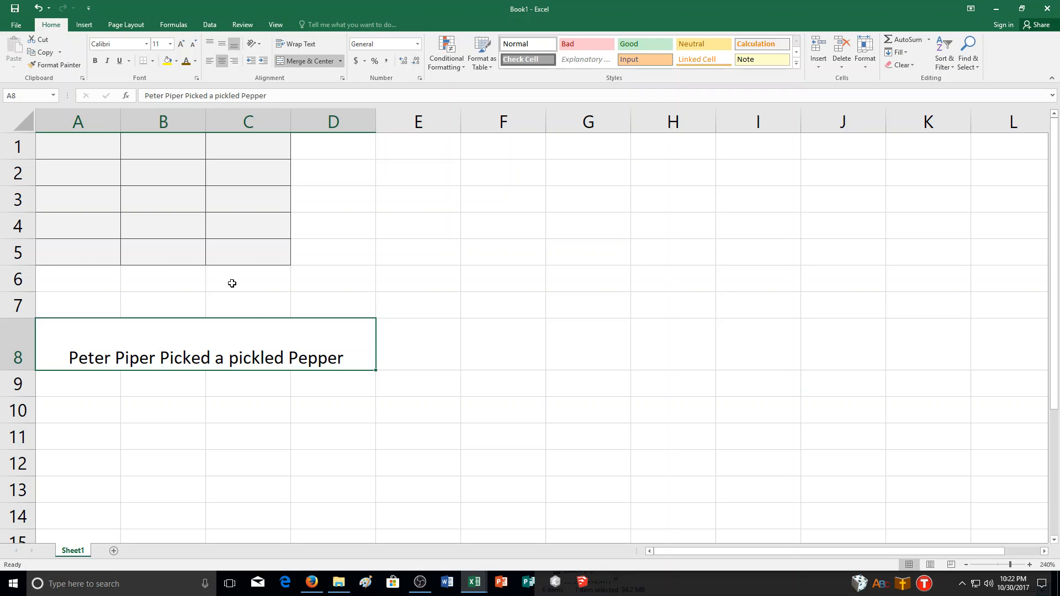
- Enter the text "Bill Badger brought the bear" in cell A9
left_click(106, 392)
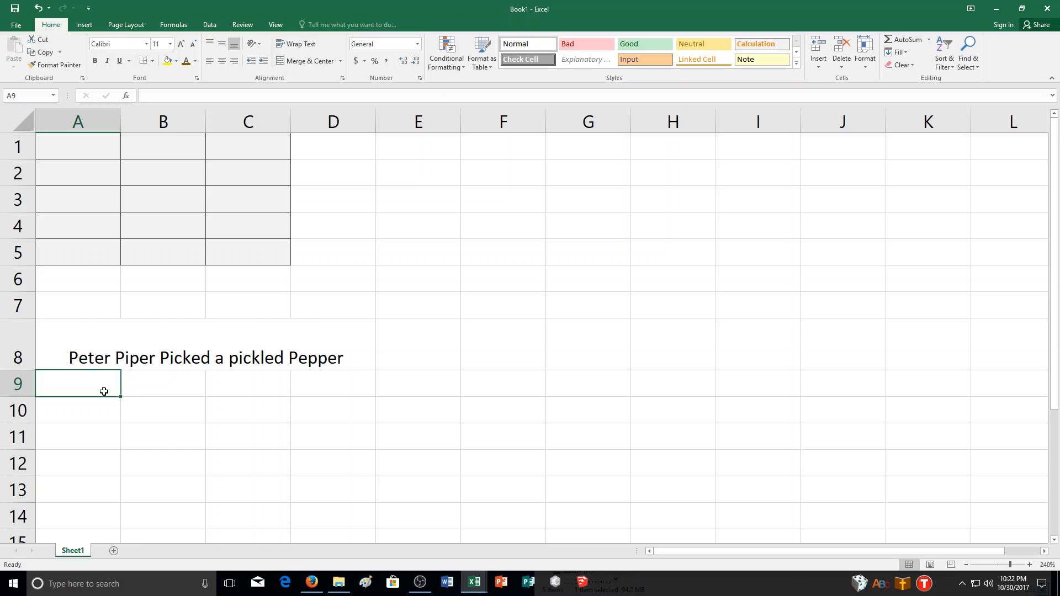
type("Bill Ba")
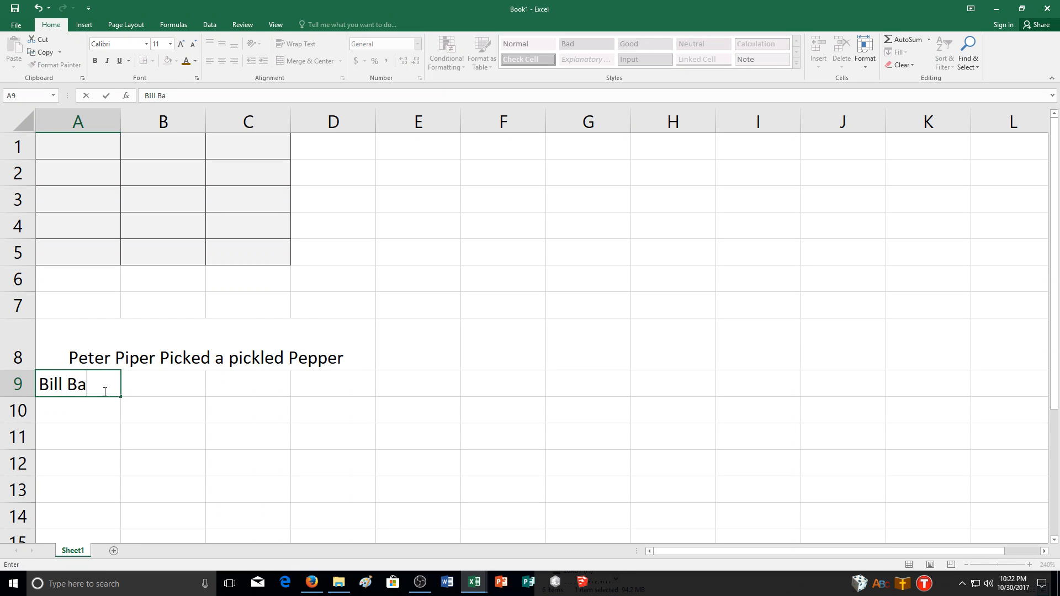
type("dger brought the")
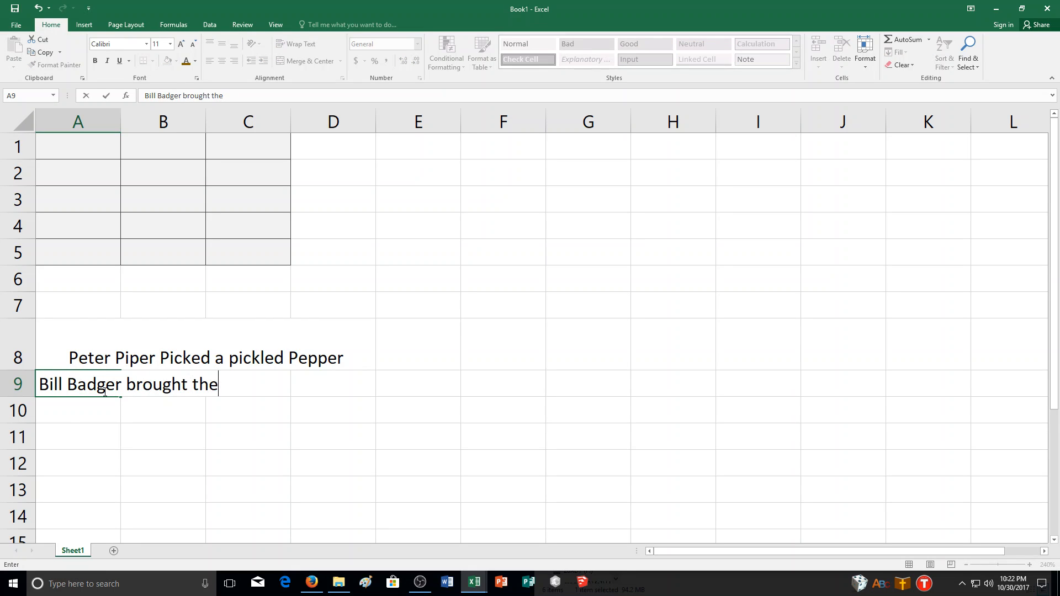
type(" bear")
key("ctrl+Return")
- Apply Wrap Text and Middle Align to A9:C9, and center the wrapped sentence horizontally in A9
left_click_drag(66, 389, 232, 387)
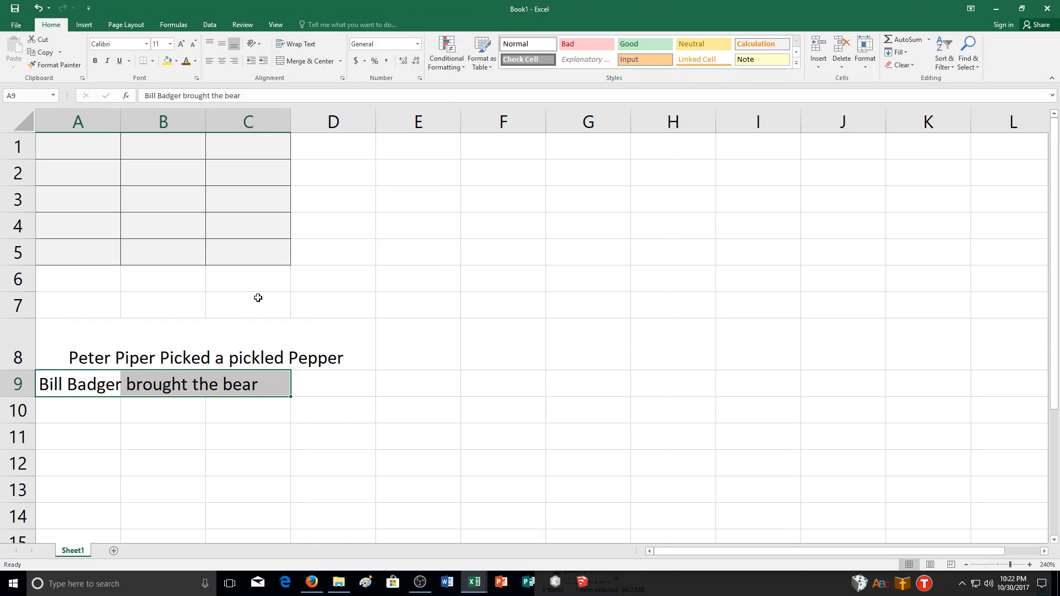
left_click(301, 44)
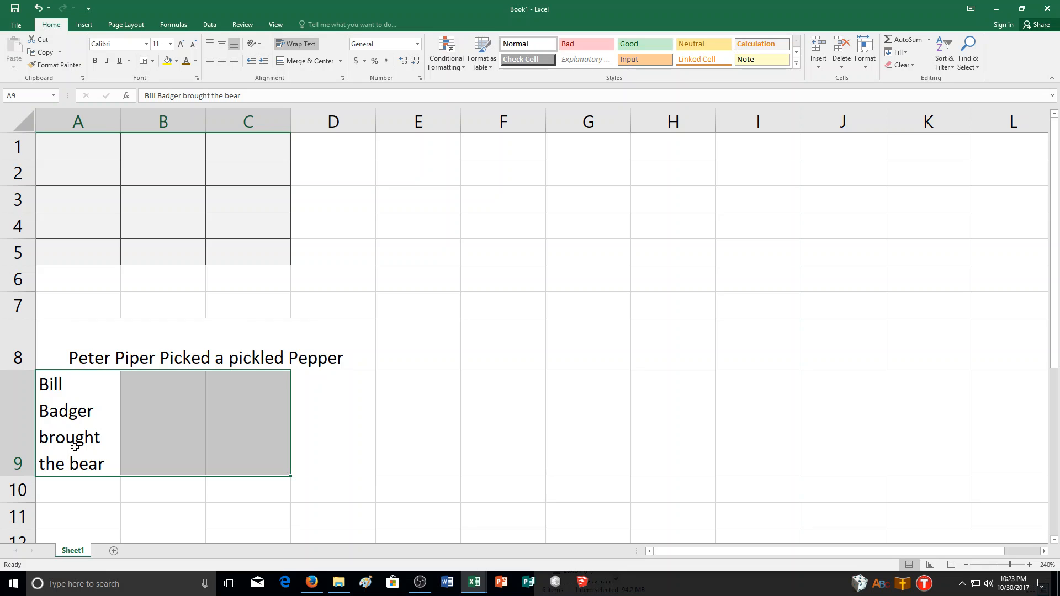
left_click(222, 44)
left_click(114, 379)
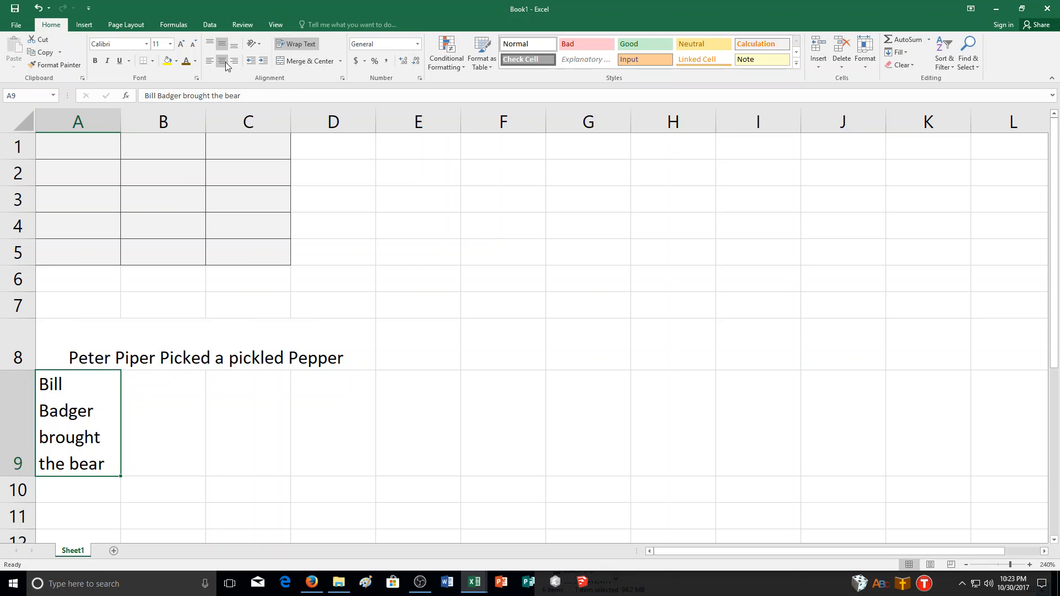
left_click(225, 62)
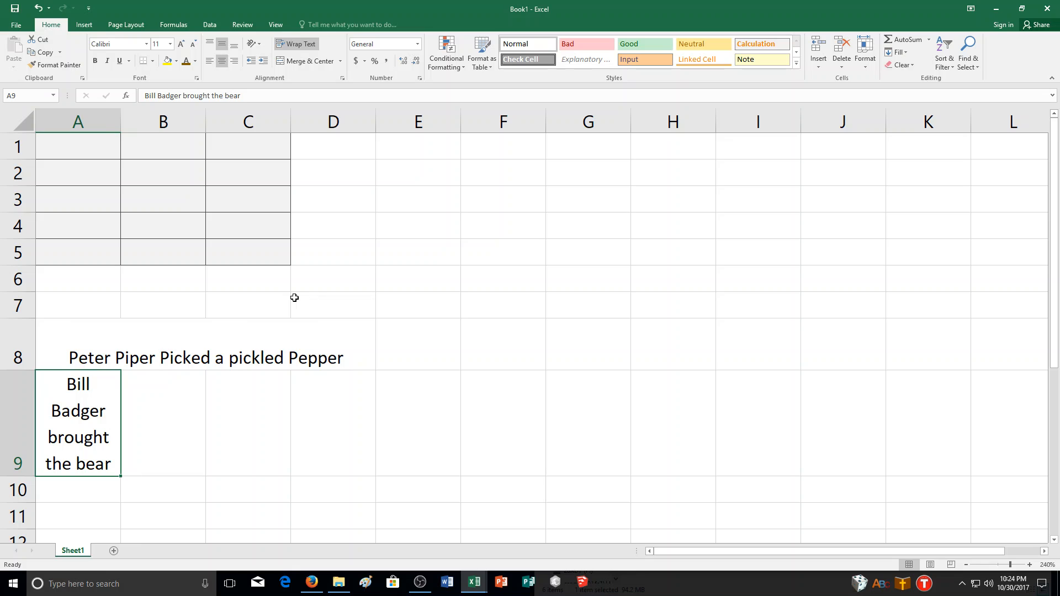
- Undo the centering, middle alignment and text wrapping applied to row 9
key("ctrl+z")
key("ctrl+z")
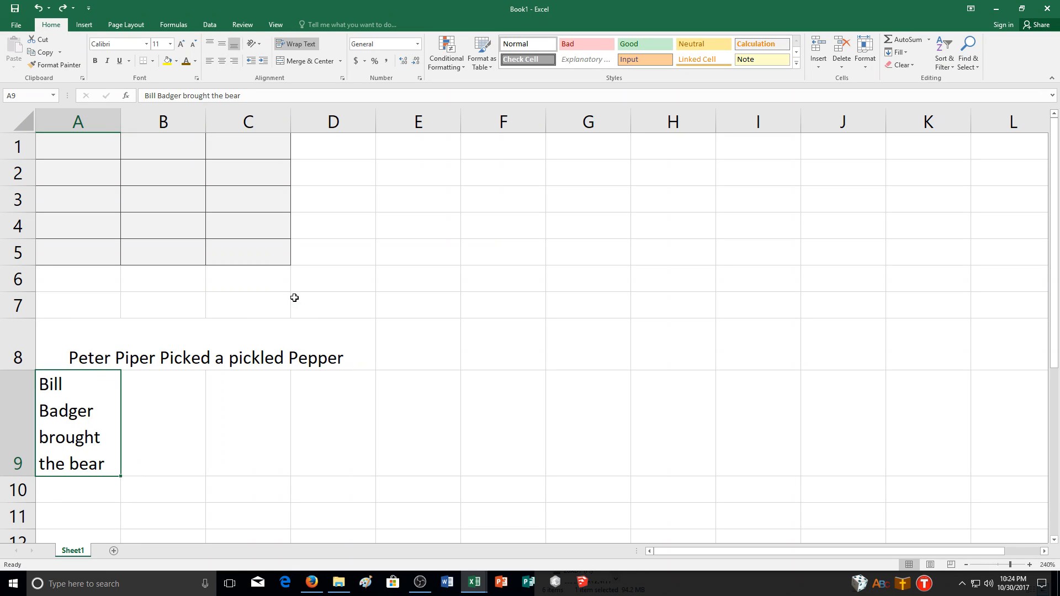
key("ctrl+z")
key("ctrl+z")
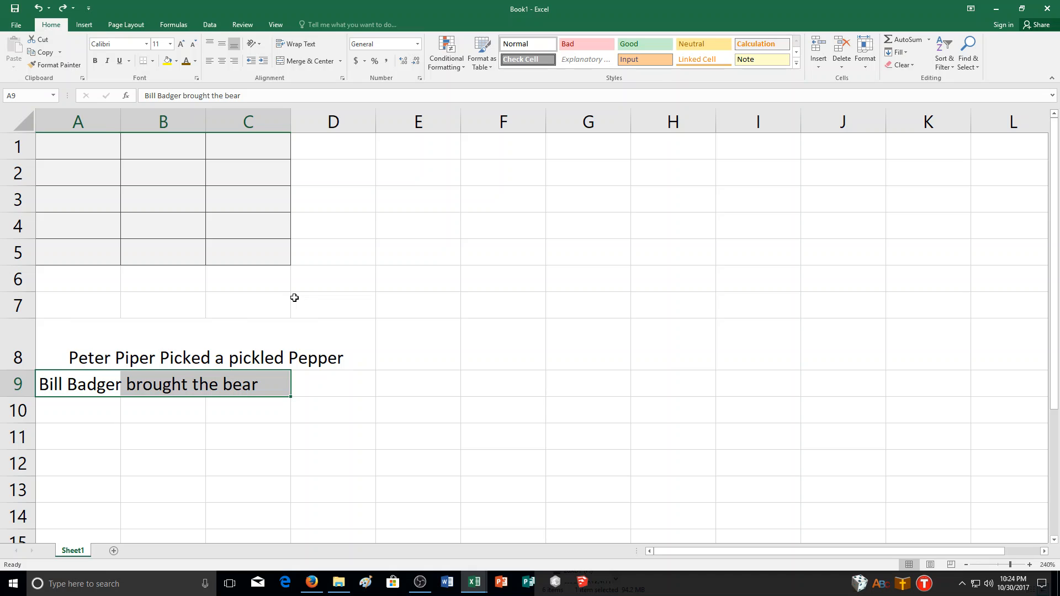
- Increase the indent of the sentence in cell A9 by one level
left_click(65, 383)
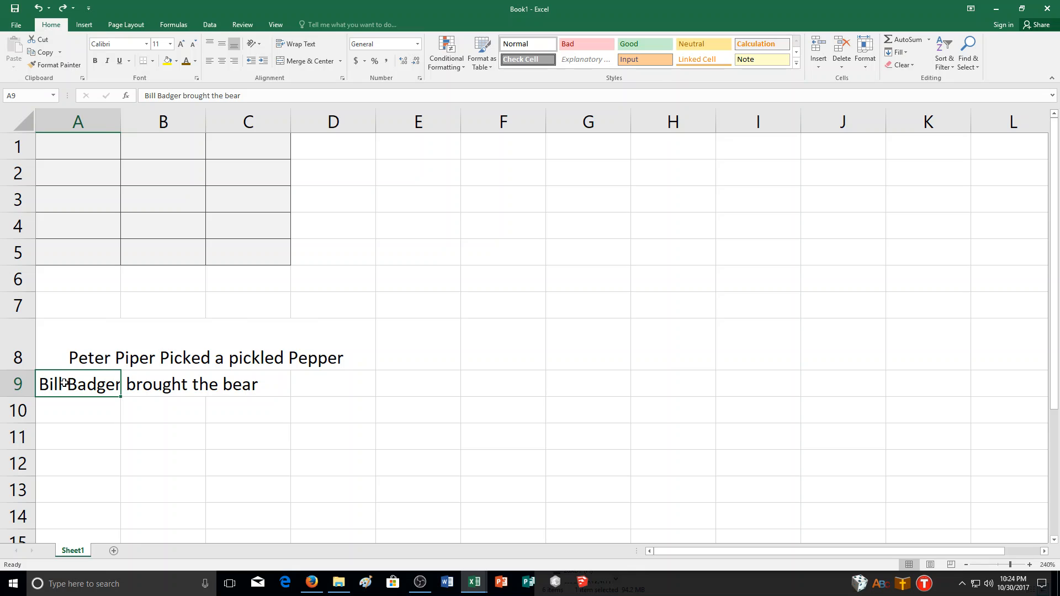
left_click(262, 66)
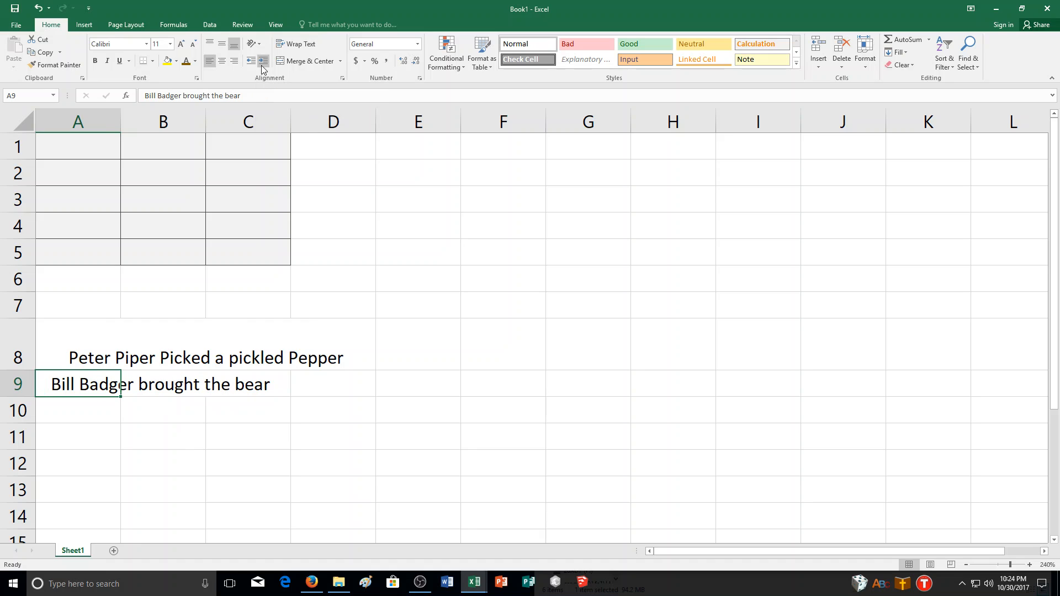
- Decrease the indent of the sentence in cell A9 by one level and increase it again by one level
left_click(249, 62)
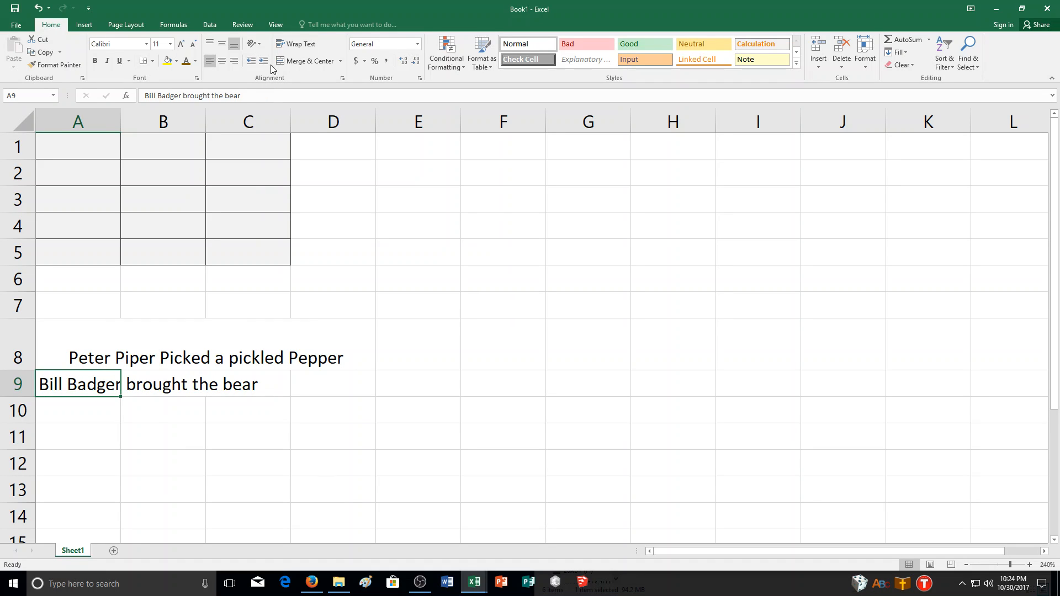
left_click(264, 62)
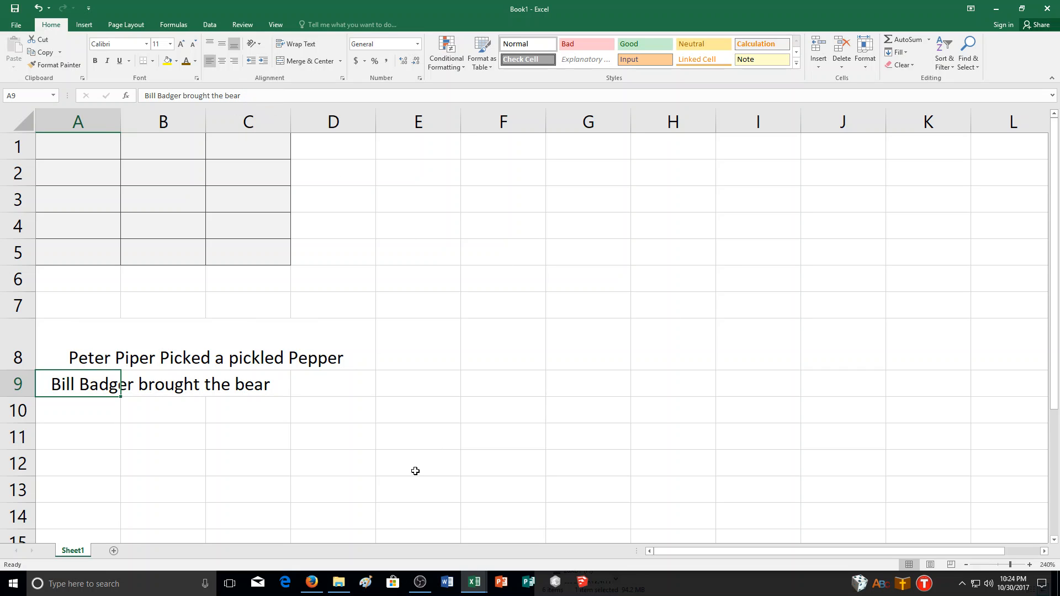
- Fill the merged cell A8 containing the Peter Piper sentence with a light blue theme color
left_click(104, 346)
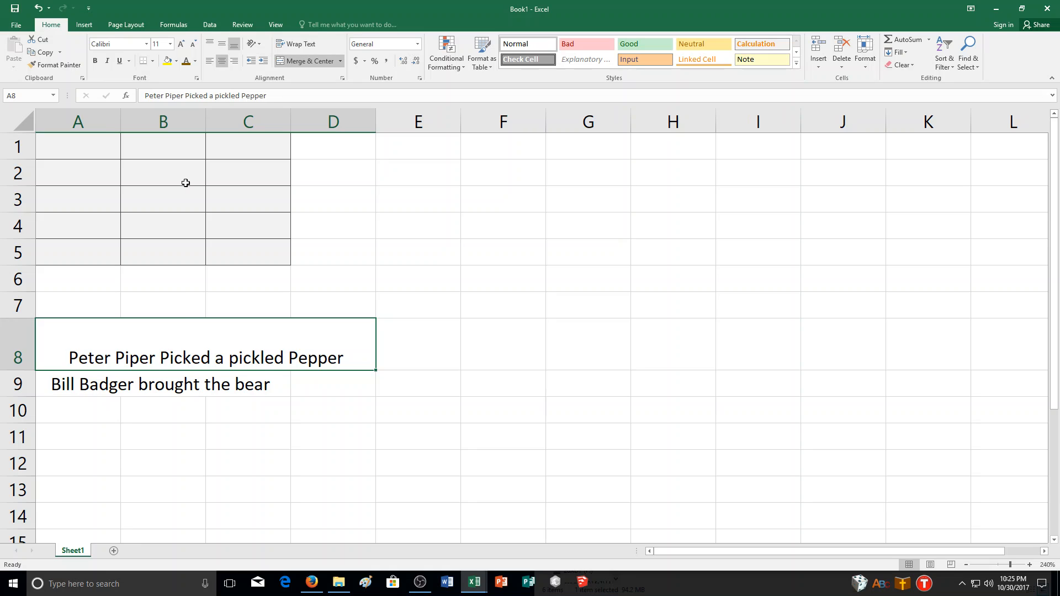
left_click(175, 62)
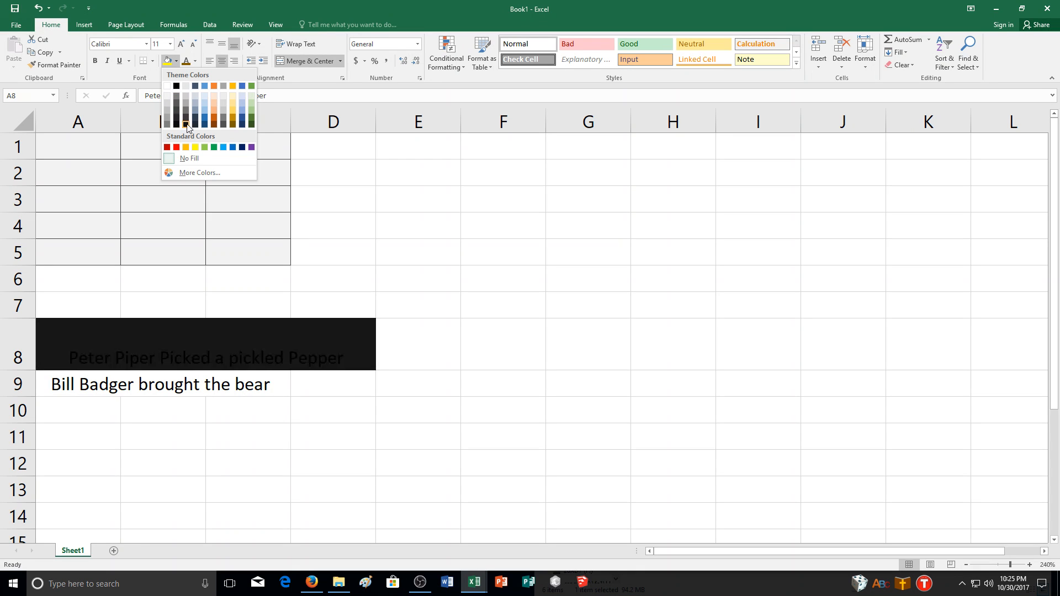
left_click(243, 102)
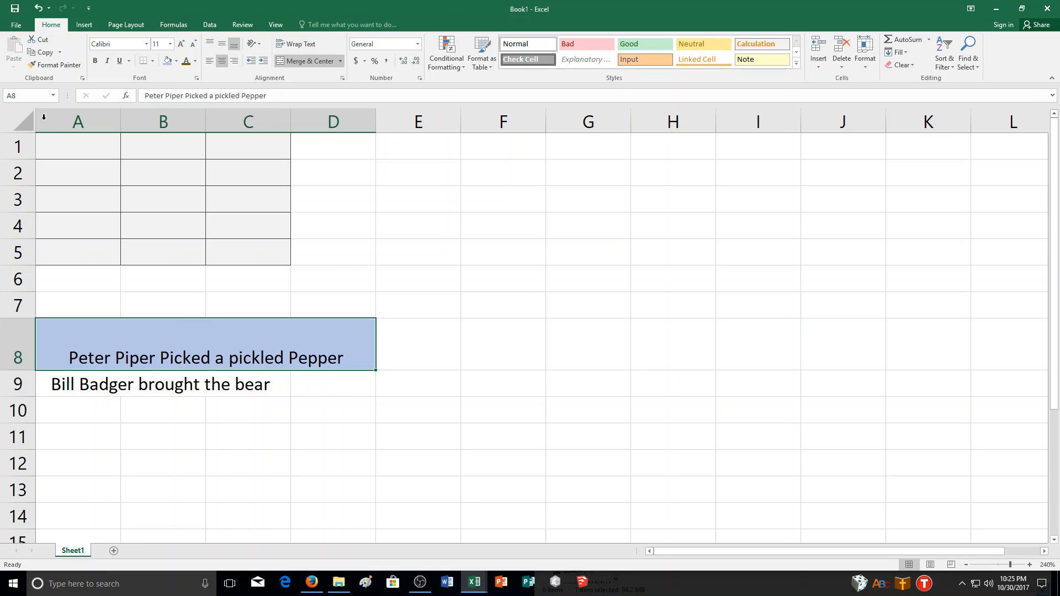
- Examine the border, line color and fill options in the Format Cells settings for merged cell A8
left_click(197, 81)
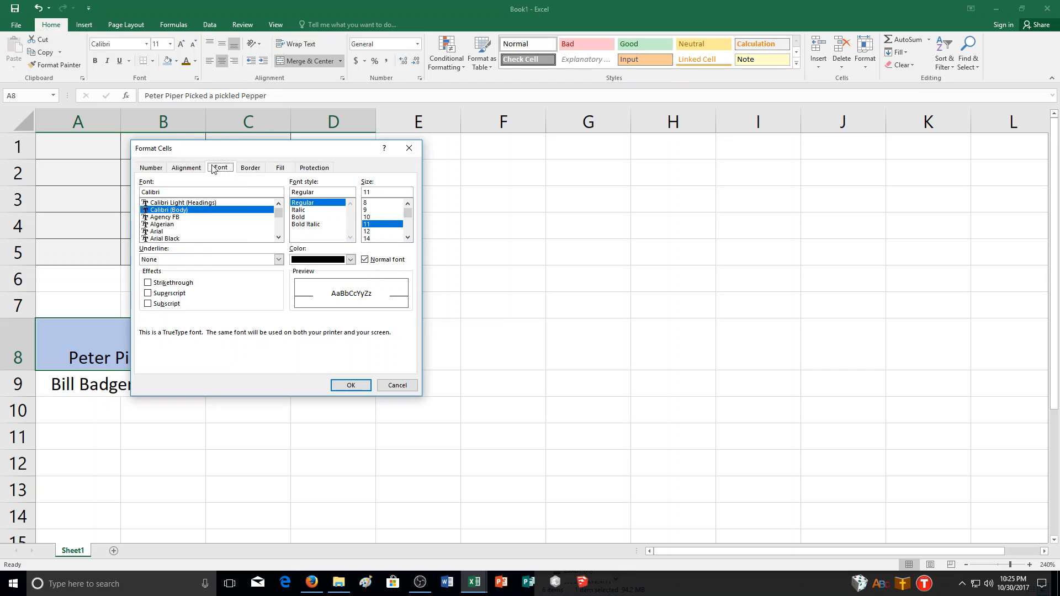
left_click(260, 171)
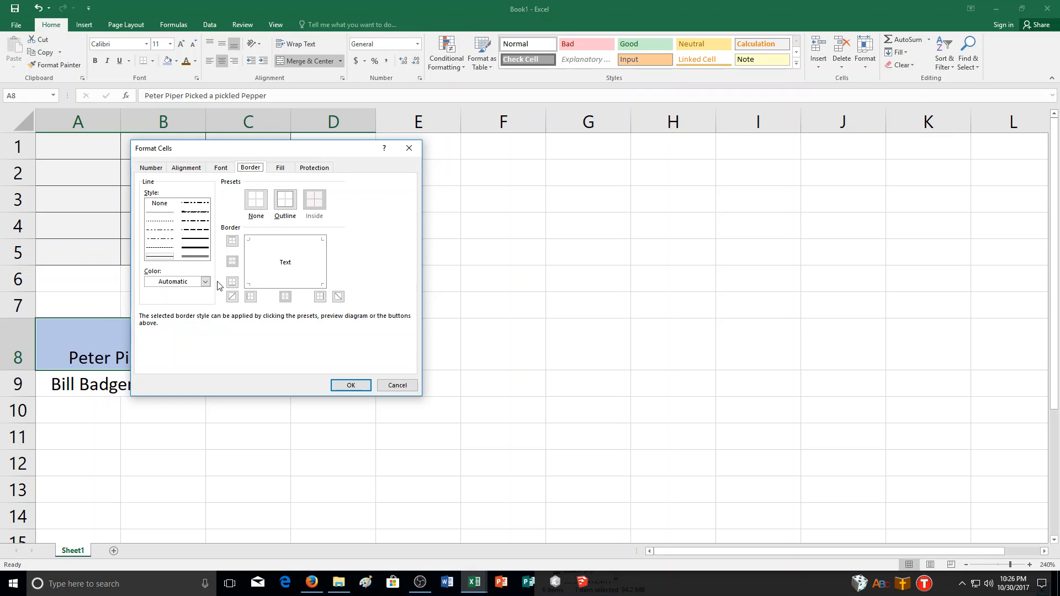
left_click(201, 282)
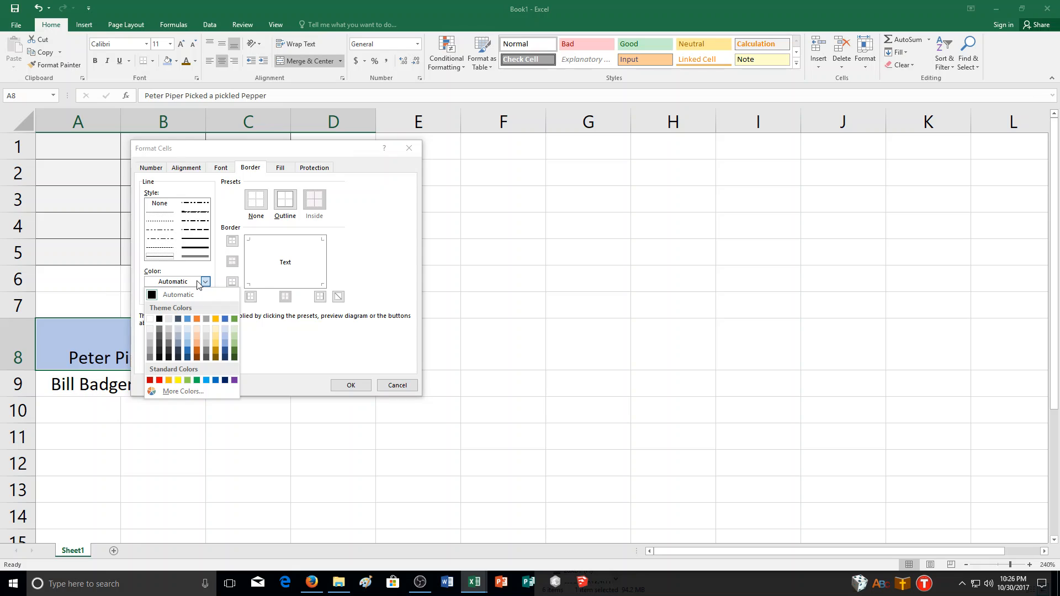
left_click(200, 282)
left_click(200, 282)
left_click(200, 282)
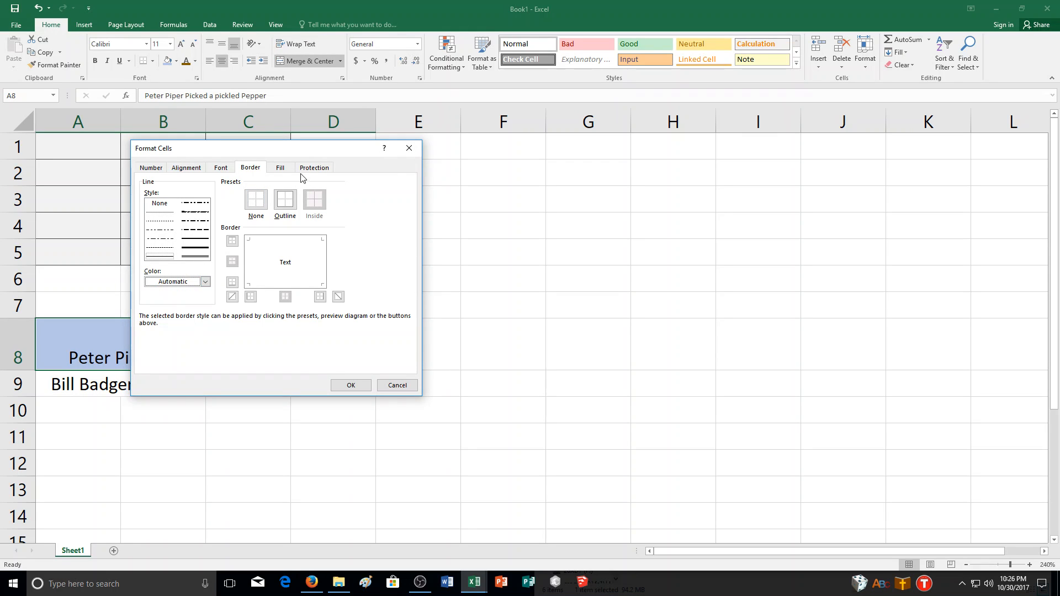
left_click(277, 168)
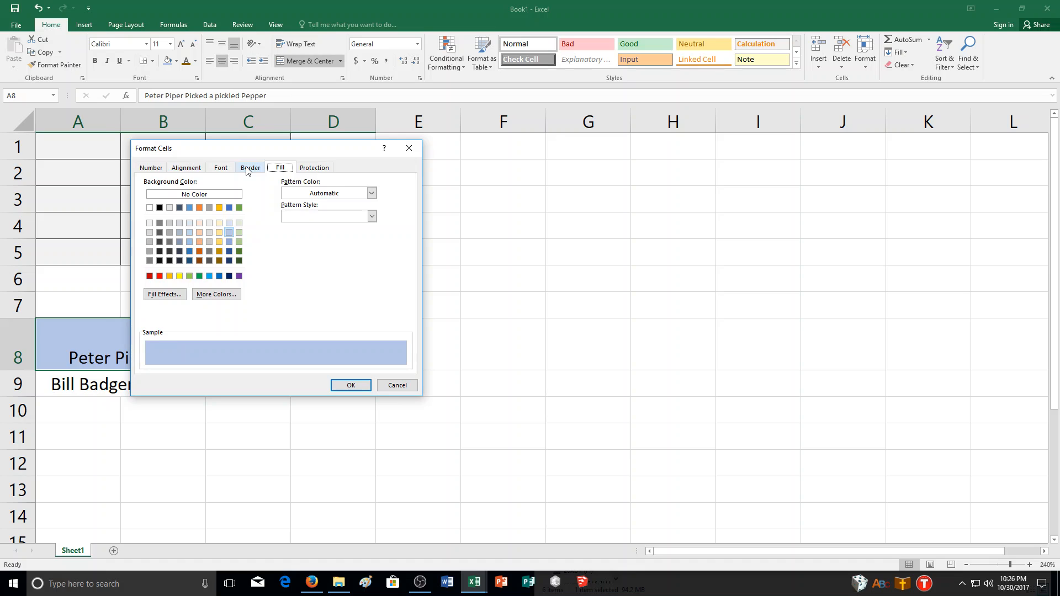
- Apply a heavy dash-dot border to all four sides of merged cell A8 and check it with another cell selected
left_click(247, 169)
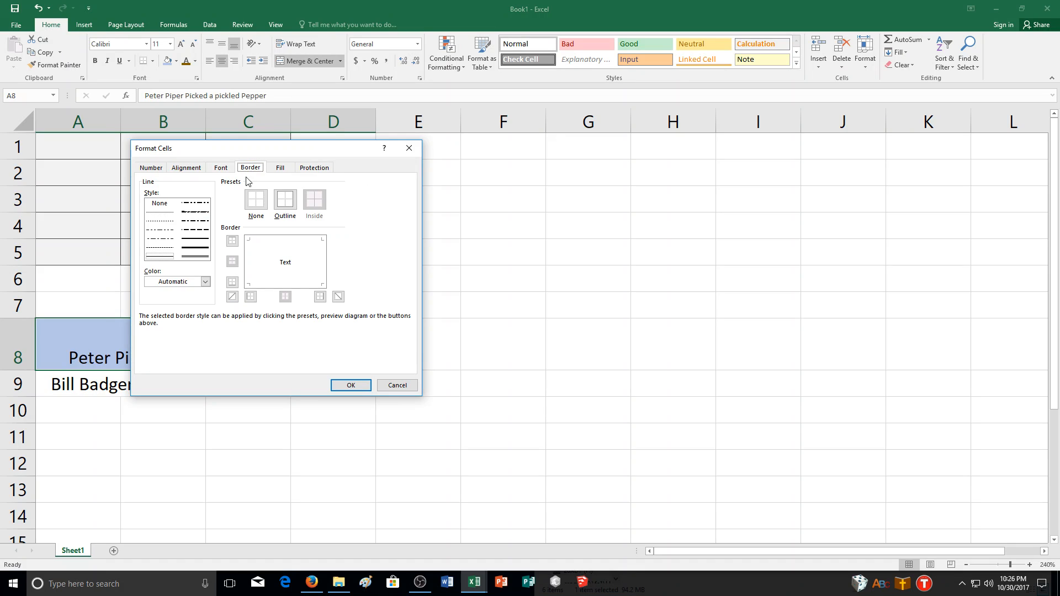
left_click(195, 212)
left_click(319, 298)
left_click(251, 297)
left_click(233, 282)
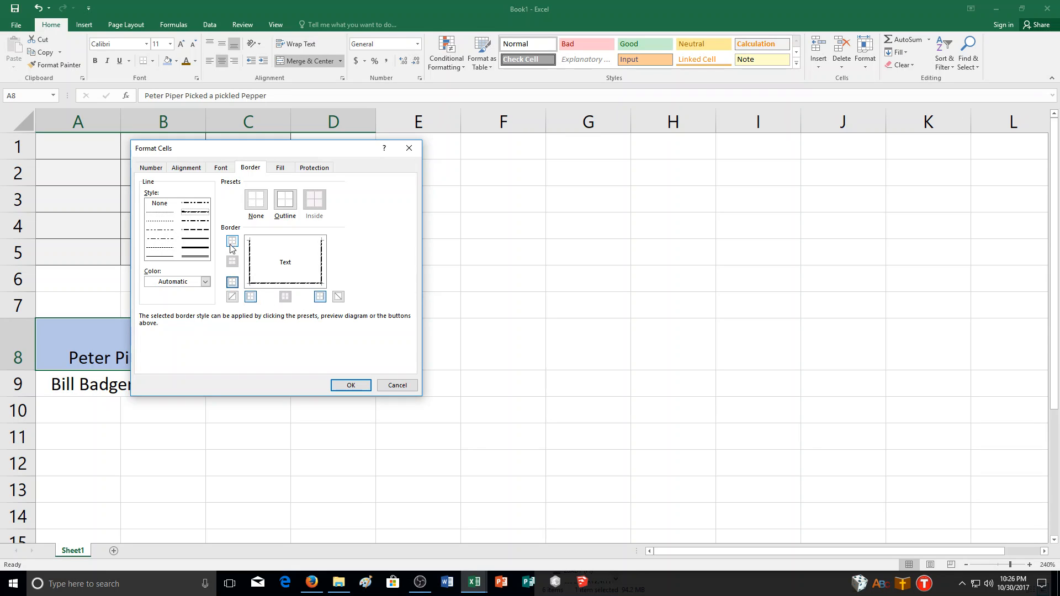
left_click(232, 244)
left_click(351, 385)
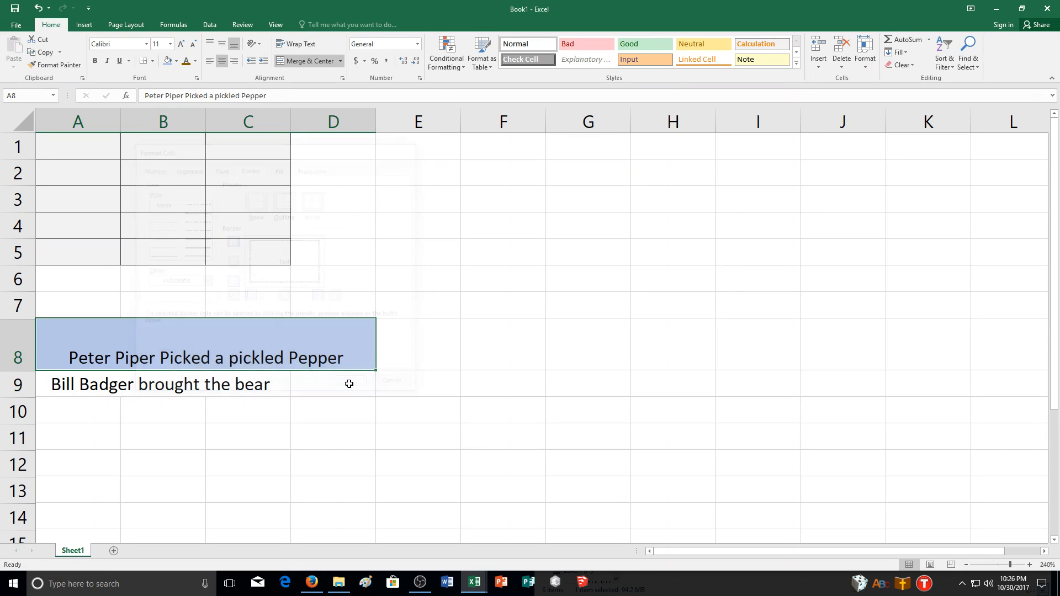
key("ctrl+c")
left_click(223, 301)
left_click(434, 375)
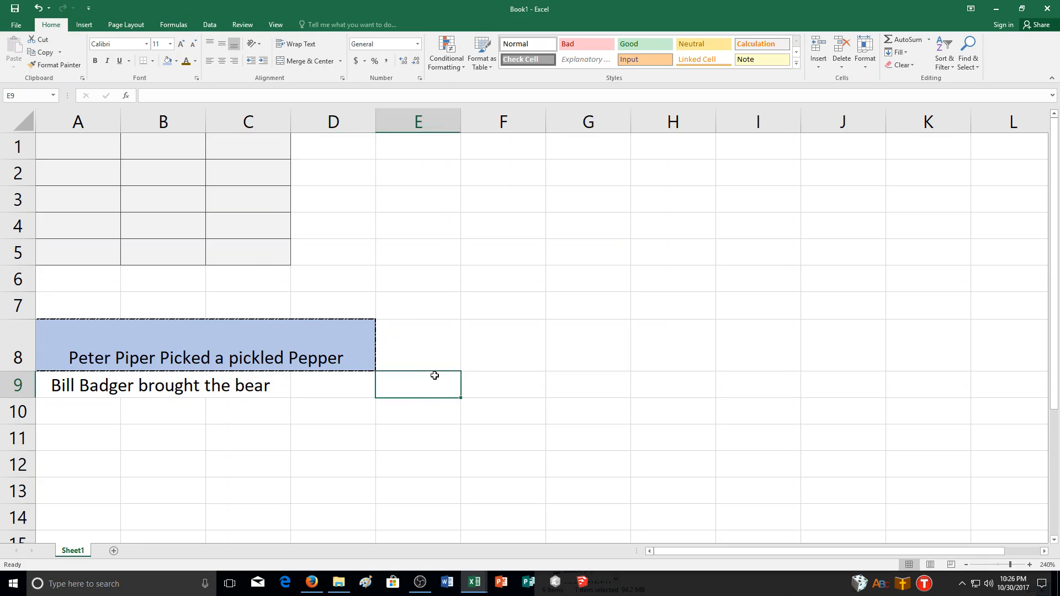
left_click(213, 349)
left_click(449, 350)
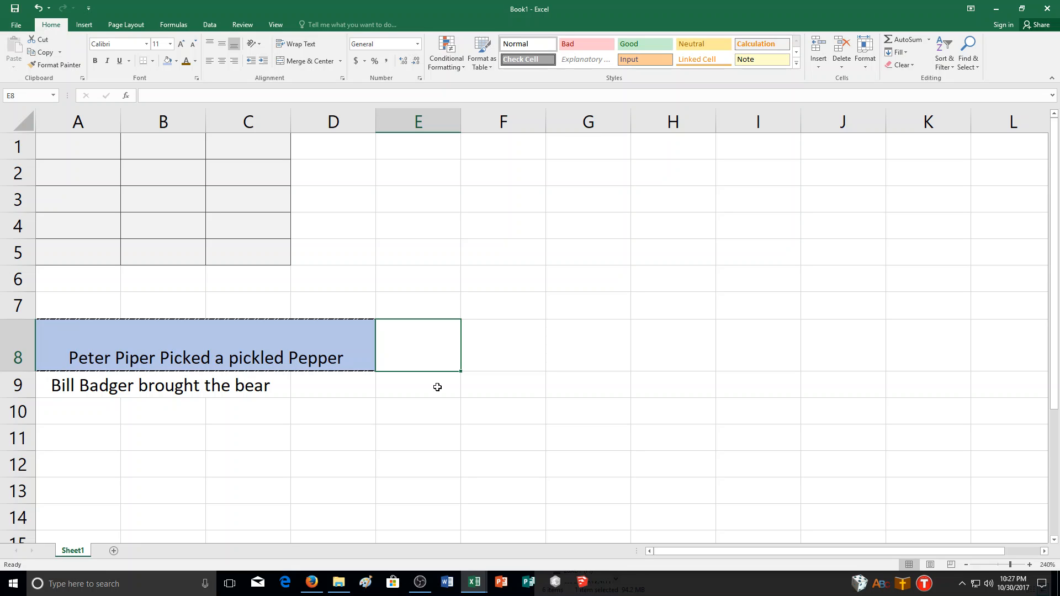
- Enter the number 456446456 in cell E5
left_click(458, 251)
type("456446")
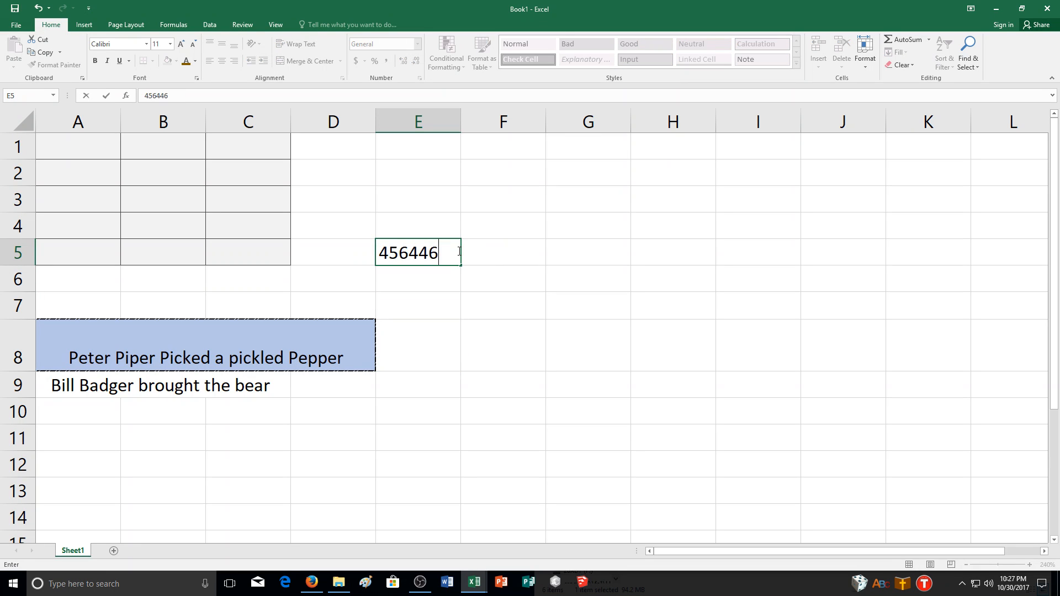
type("456")
key("Return")
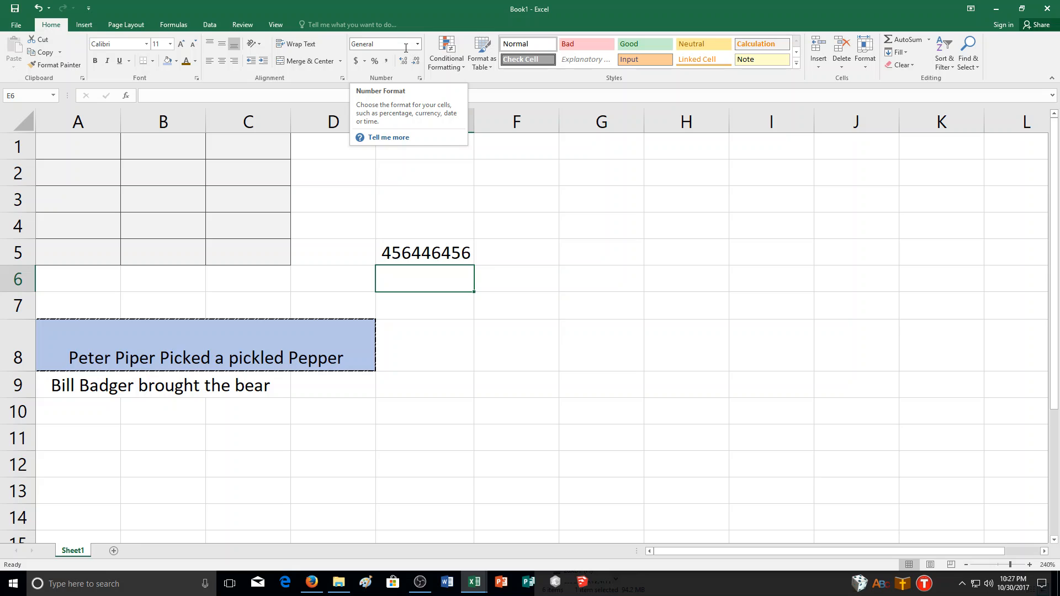
- Increase the decimals displayed for the number in cell E5 to seven places
left_click(448, 254)
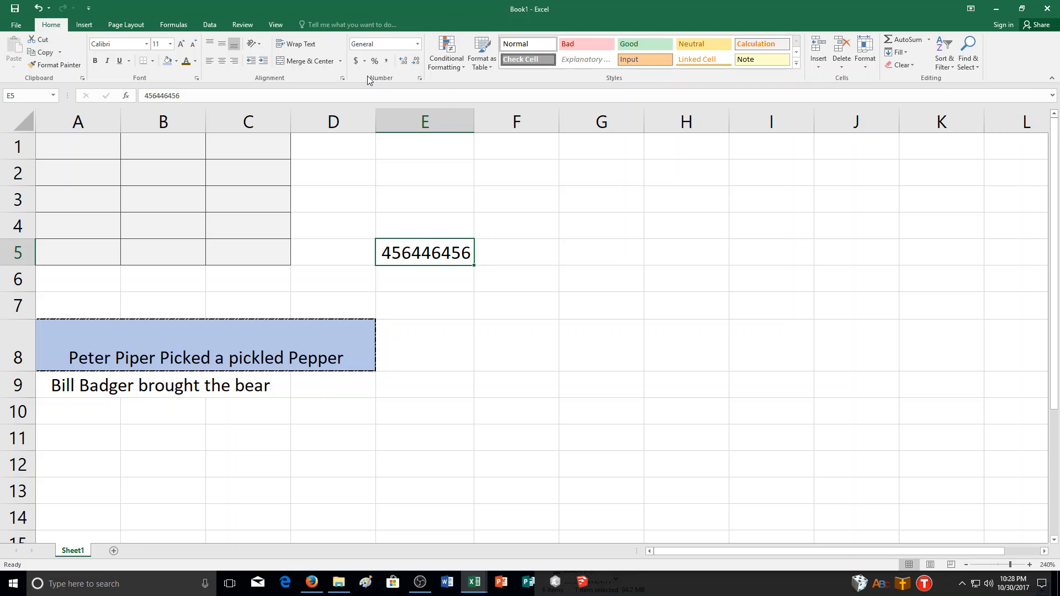
left_click(404, 61)
left_click(403, 60)
left_click(402, 62)
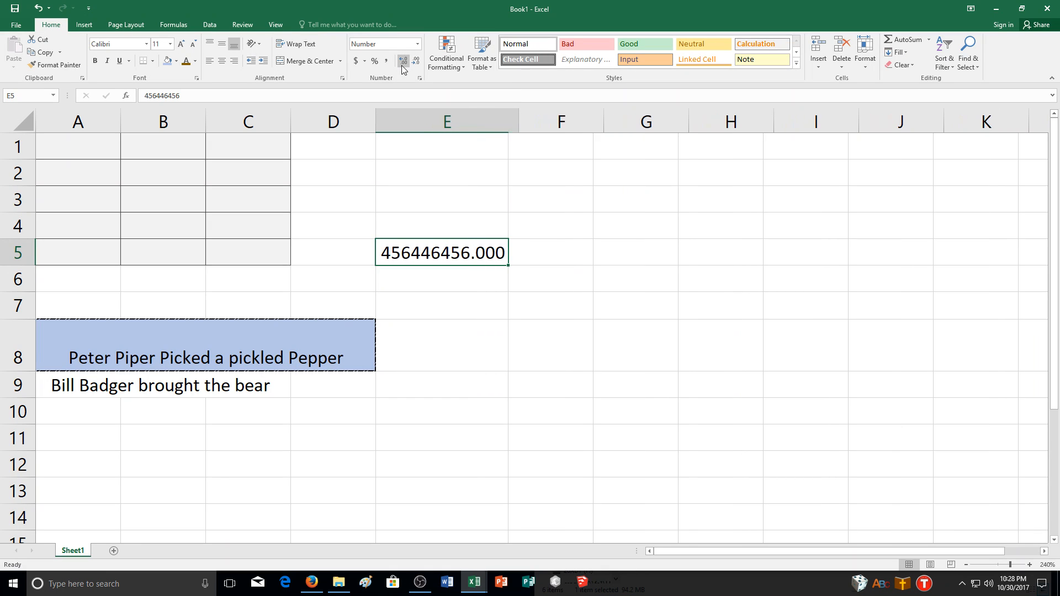
left_click(403, 62)
left_click(403, 62)
left_click(402, 61)
left_click(403, 62)
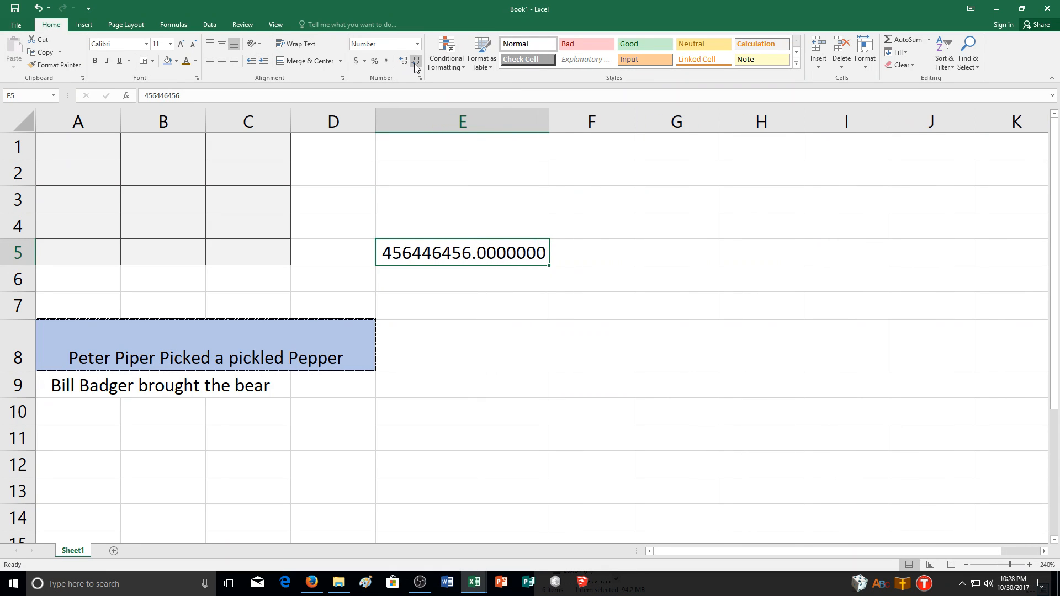
- Reduce the decimals displayed for the number in cell E5 to zero places
left_click(415, 61)
left_click(415, 62)
left_click(415, 62)
left_click(415, 62)
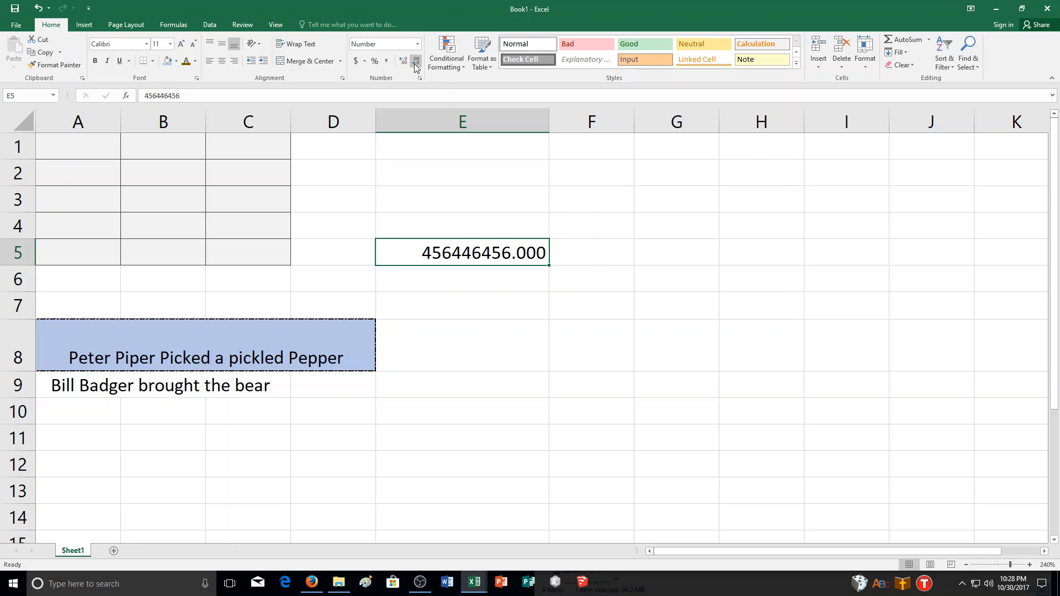
left_click(415, 61)
left_click(416, 62)
left_click(415, 62)
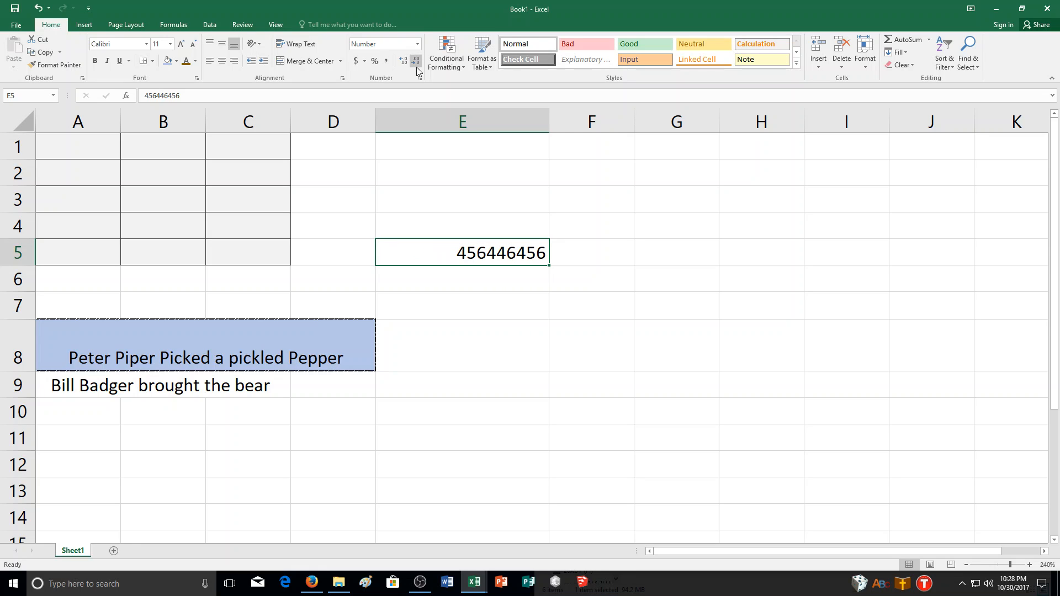